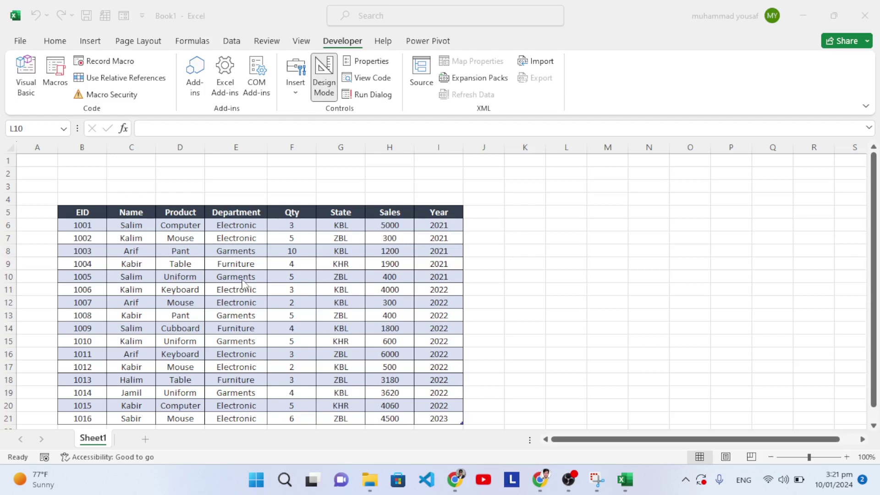
scroll(275, 241, down, 6)
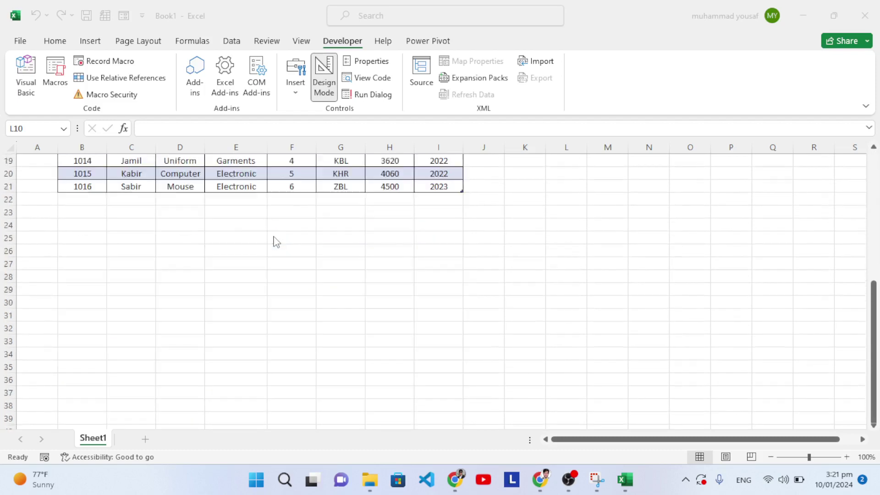
scroll(275, 241, up, 6)
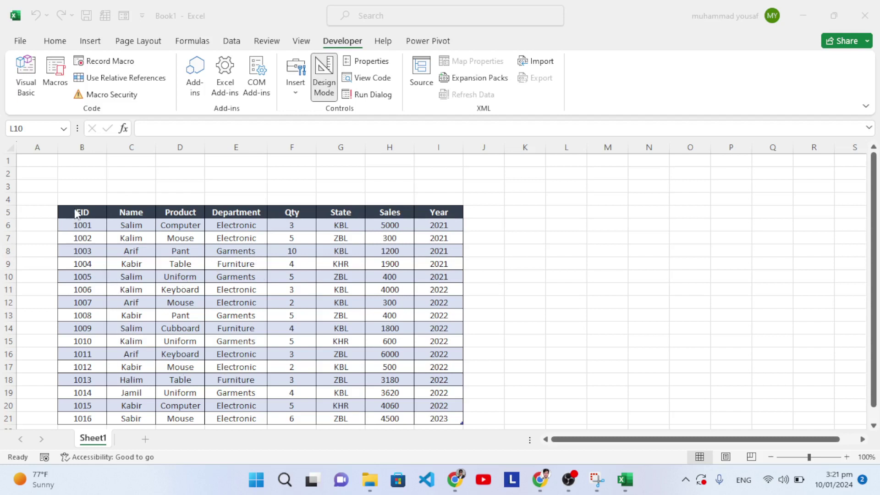
click(87, 225)
click(181, 288)
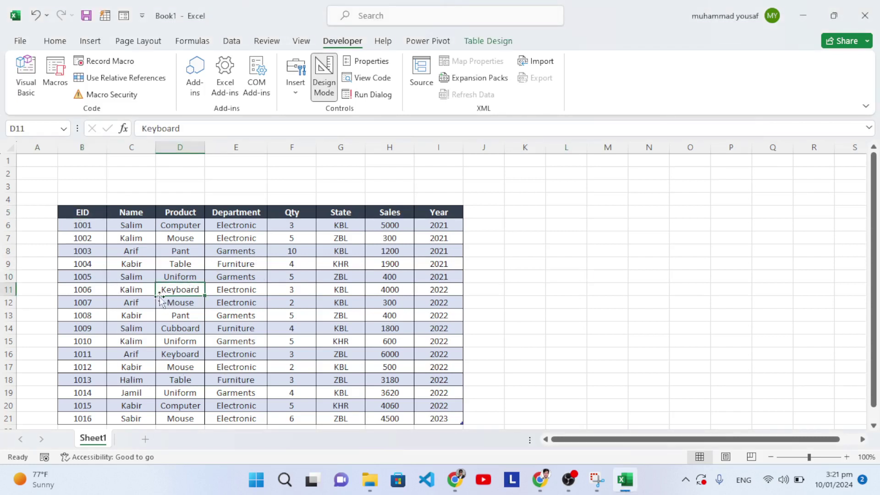
click(236, 288)
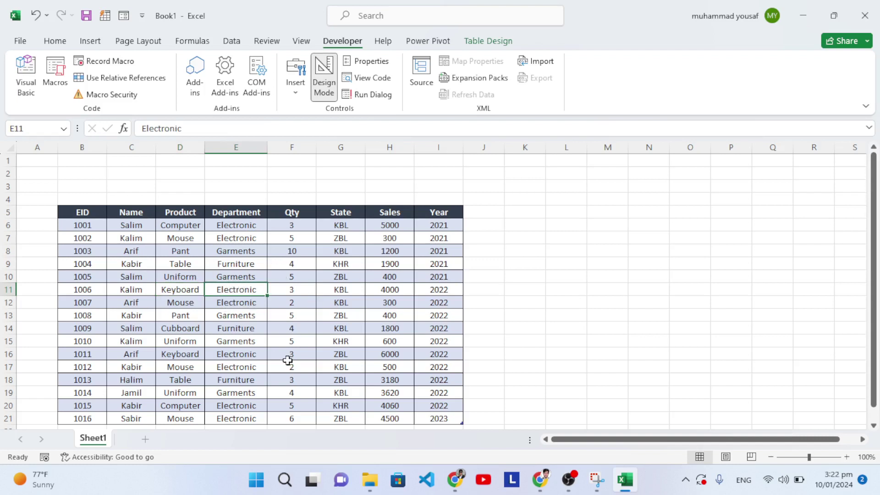
click(290, 290)
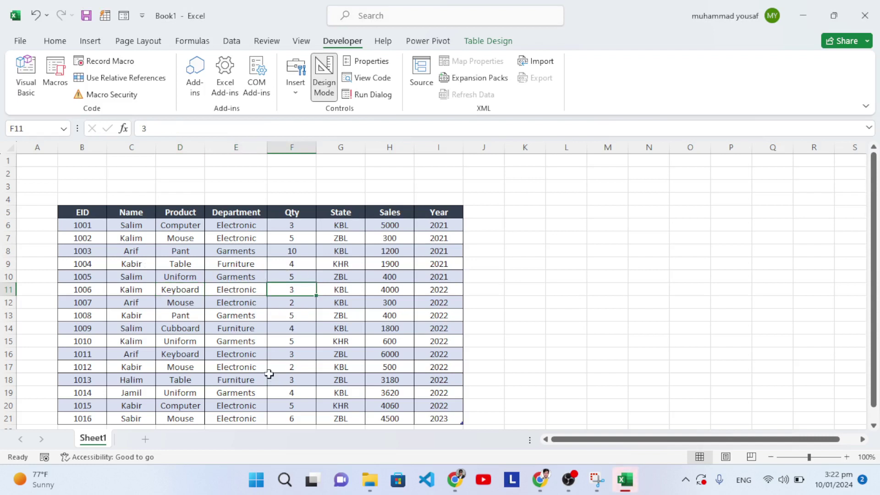
Copy the table's header row, EID through Year, from Sheet1 into a new sheet starting at cell D6.
drag(84, 213, 434, 214)
key(ctrl+c)
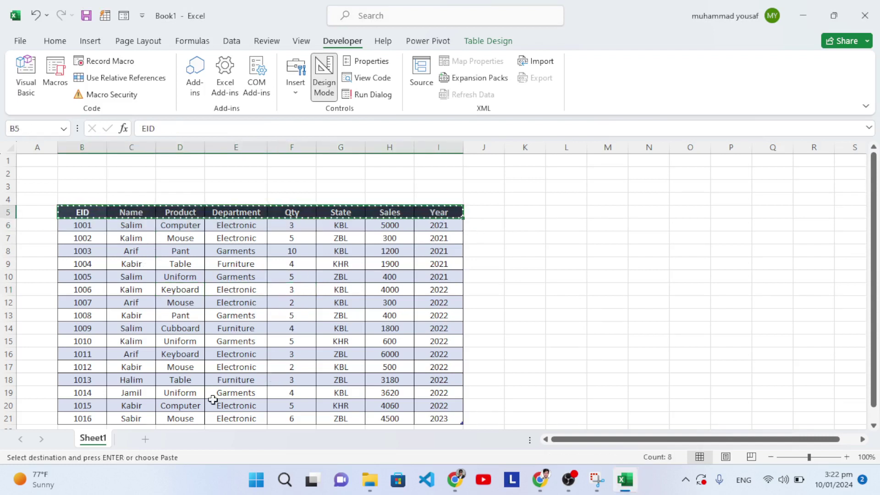
click(145, 441)
click(167, 225)
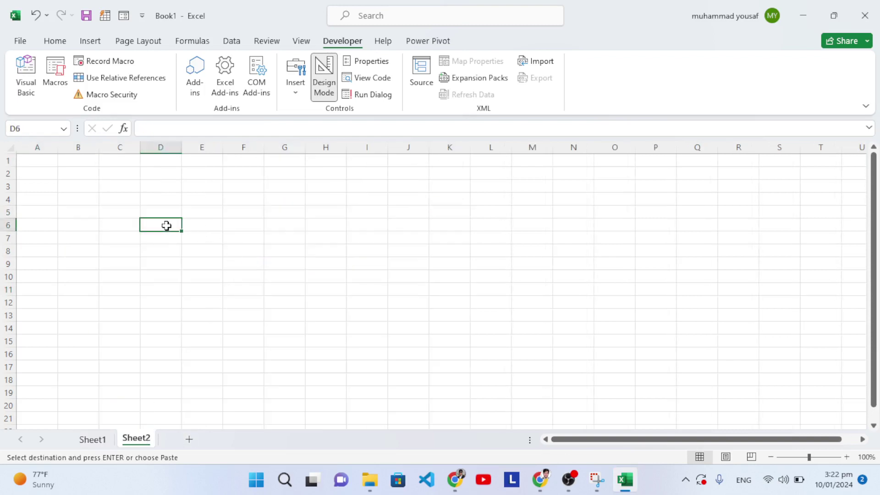
key(ctrl+v)
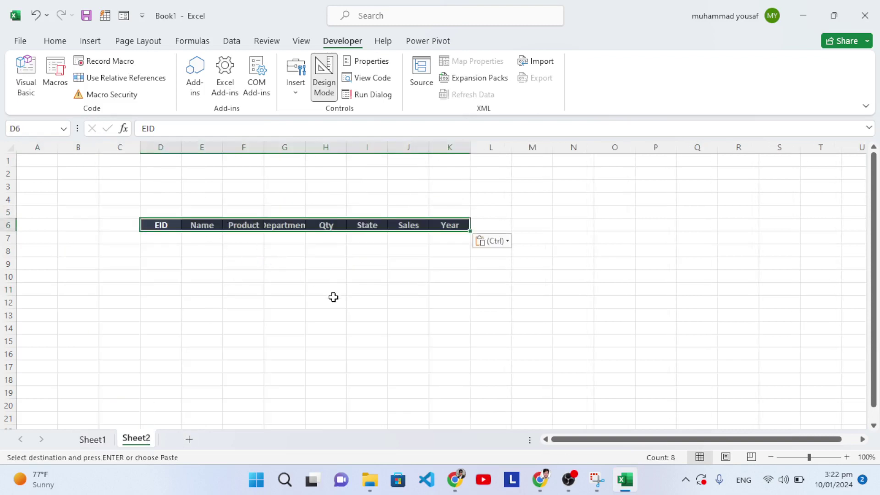
click(153, 241)
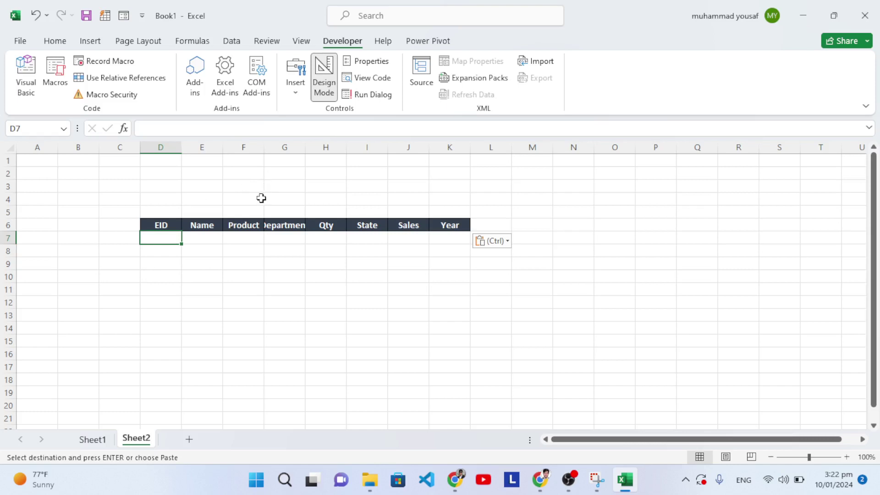
Draw a rounded rectangle about 9.26 cm by 0.87 cm above the headers and apply the white-filled, green-outlined shape style.
click(90, 43)
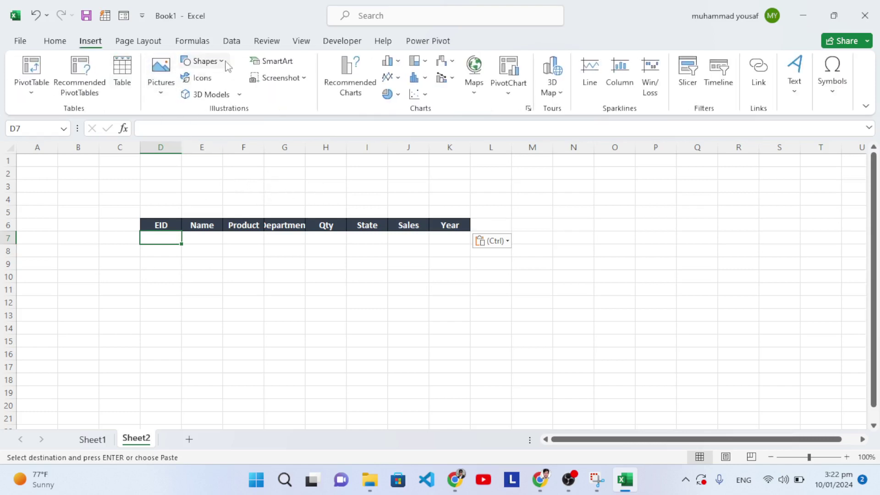
click(204, 61)
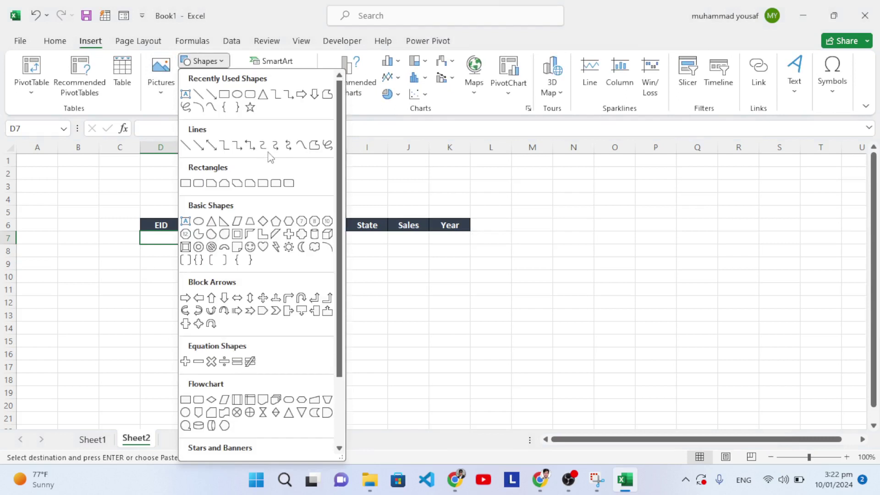
click(262, 96)
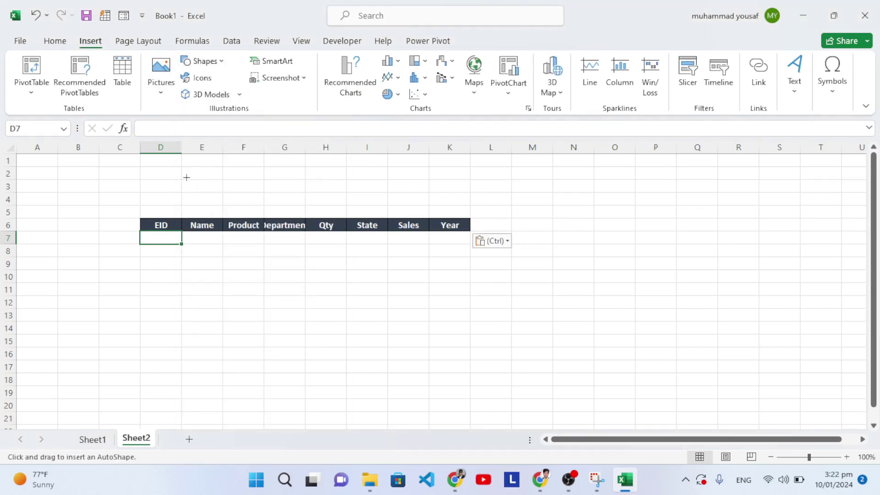
drag(186, 178, 412, 199)
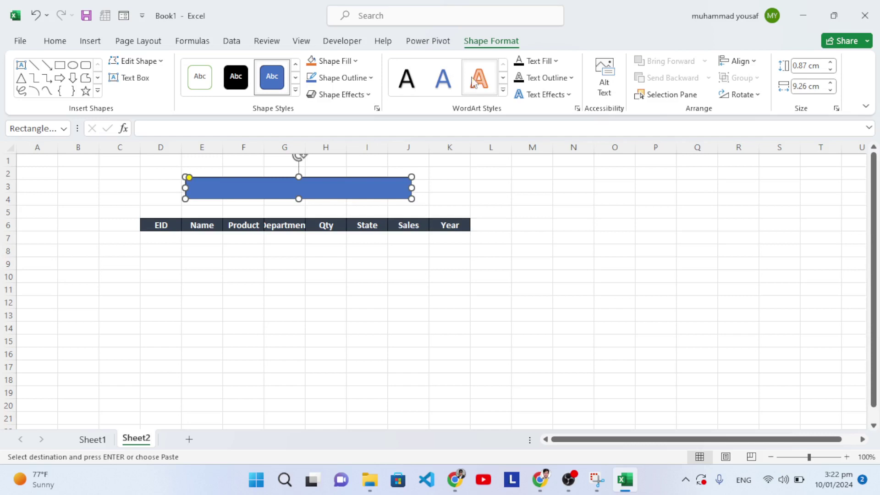
click(200, 77)
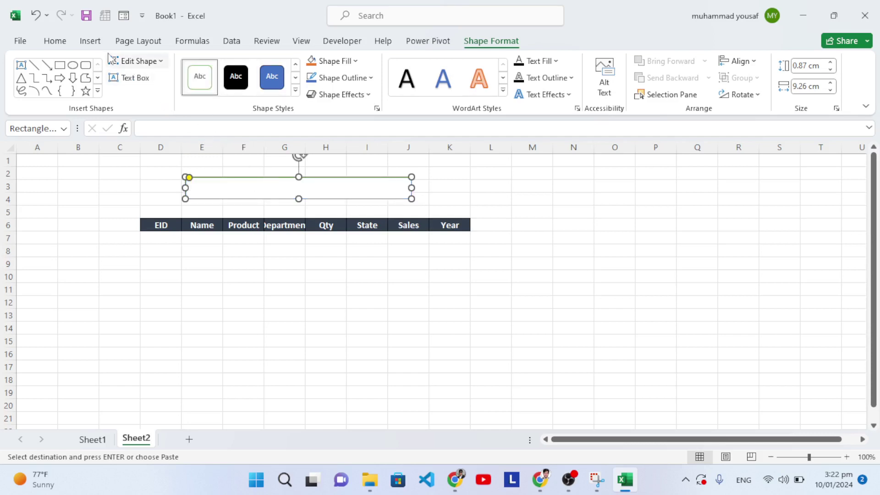
Search the stock icons for "search" and insert the plain magnifying glass icon.
click(85, 44)
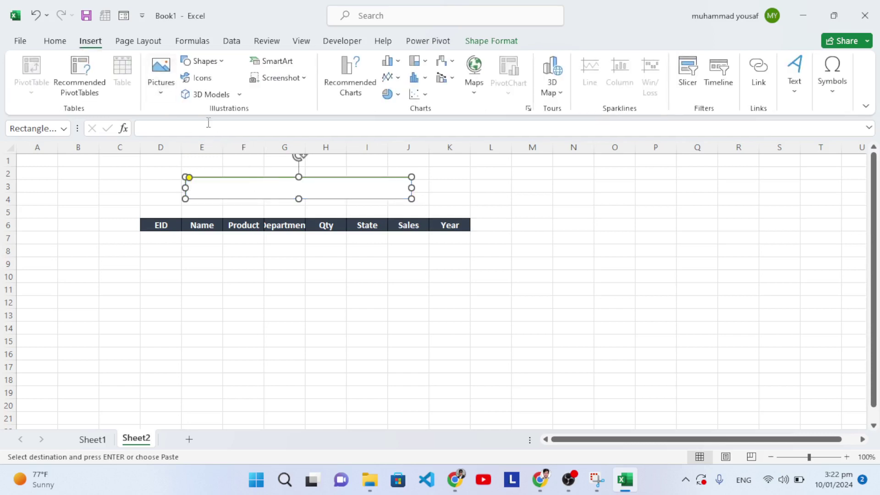
click(204, 90)
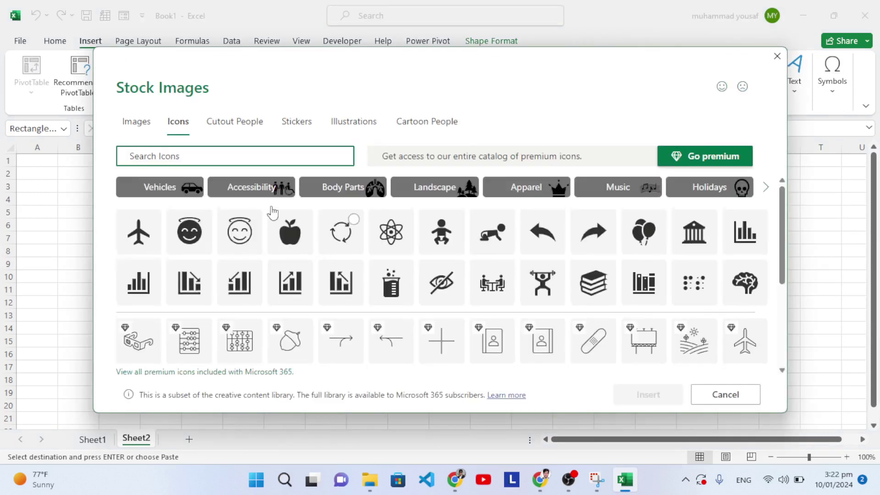
text(sear)
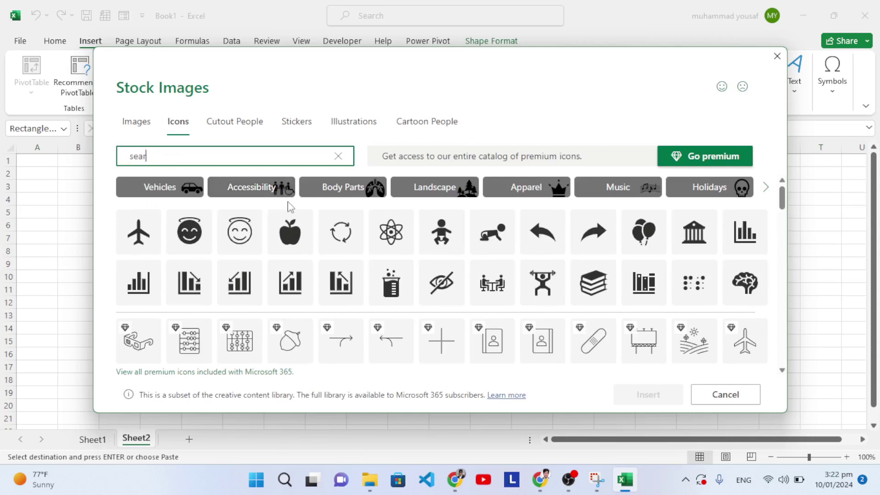
text(ch)
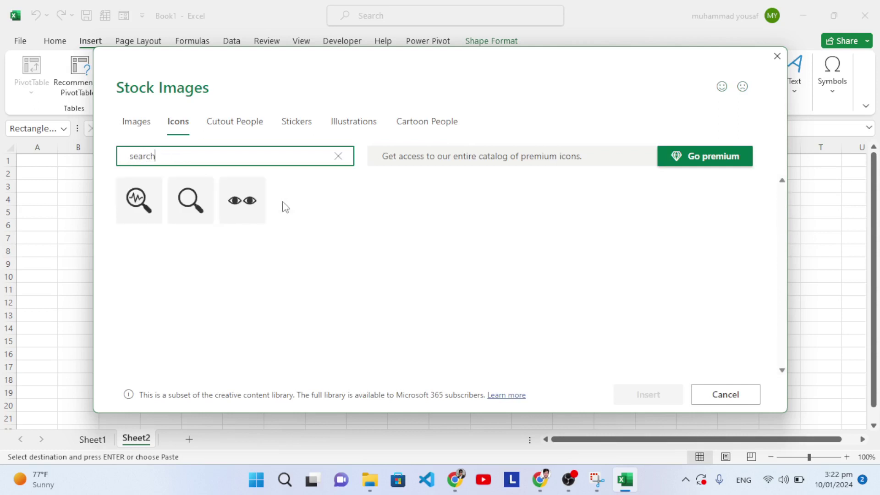
click(176, 213)
click(638, 395)
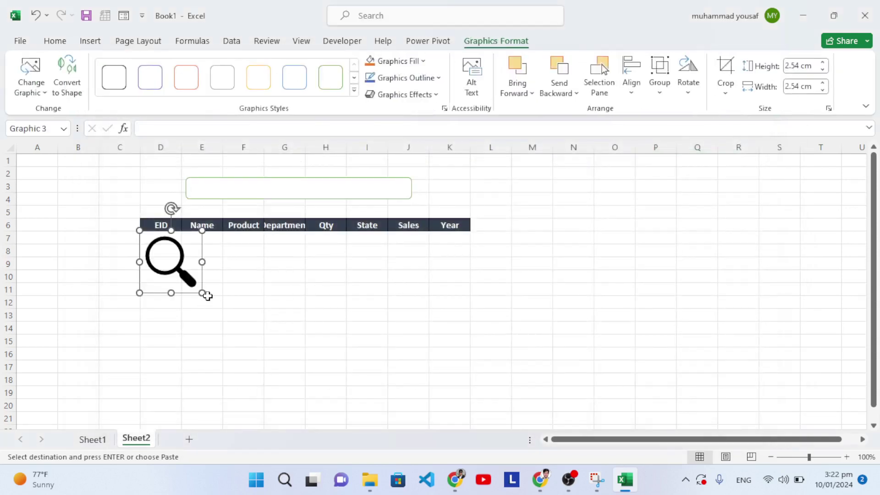
Shrink the magnifying glass icon to about 0.74 cm square and place it inside the left end of the rounded rectangle.
drag(202, 294, 193, 187)
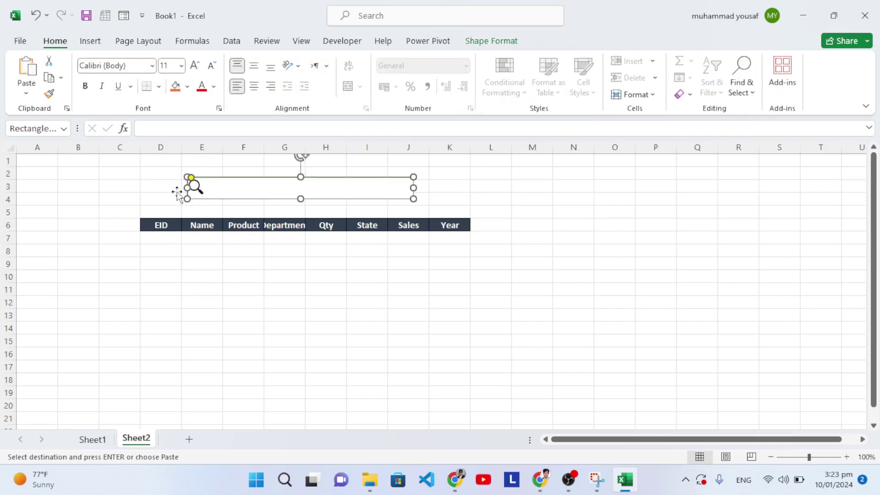
click(177, 192)
click(202, 189)
drag(194, 186, 193, 185)
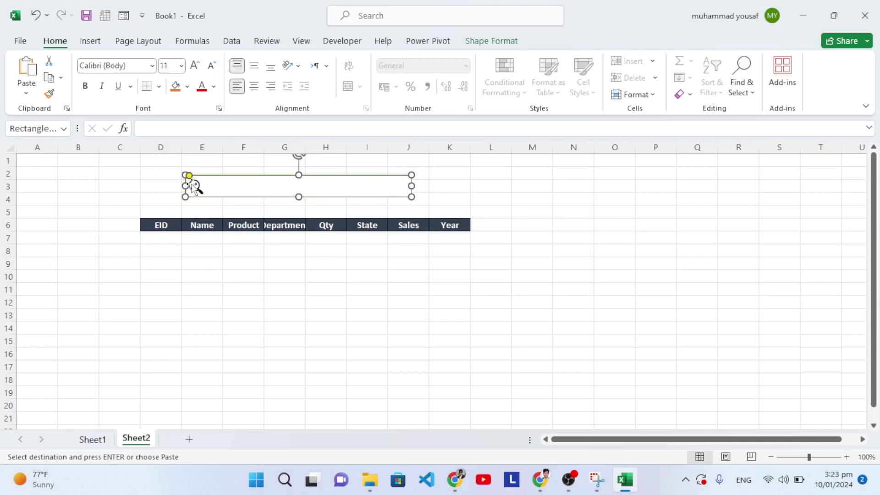
Apply the green outline graphics style to the magnifying glass icon.
click(149, 209)
click(196, 187)
double_click(195, 187)
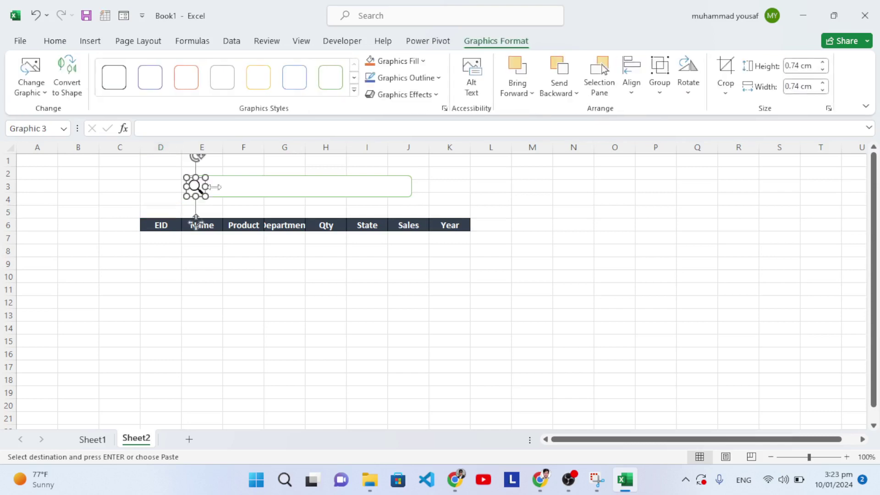
click(326, 87)
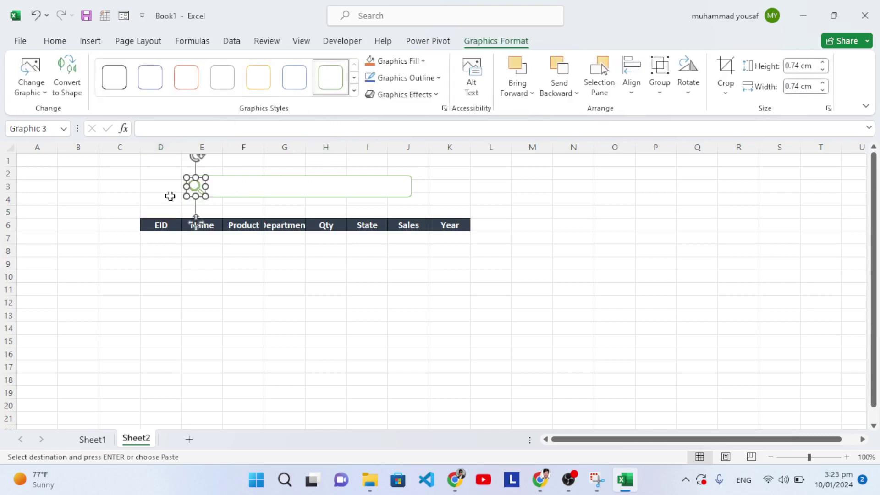
click(153, 198)
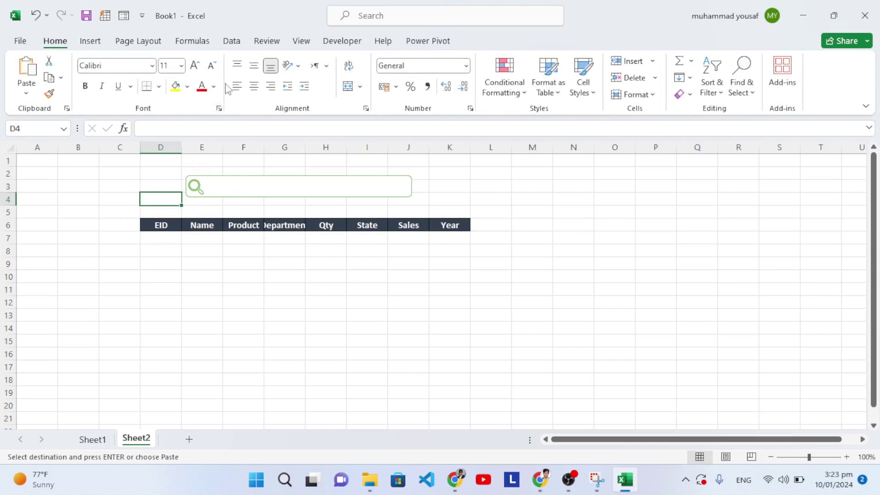
Add a text box reading "Search" inside the rounded rectangle, just right of the magnifying glass icon.
click(92, 42)
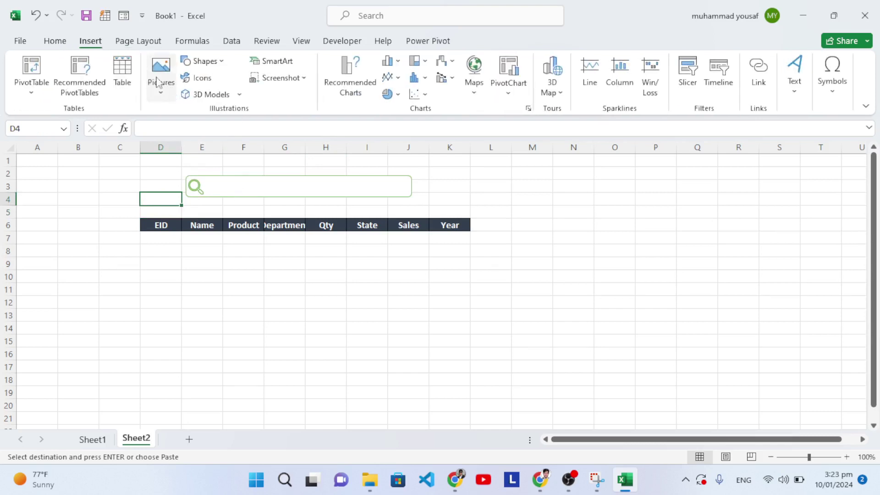
click(222, 65)
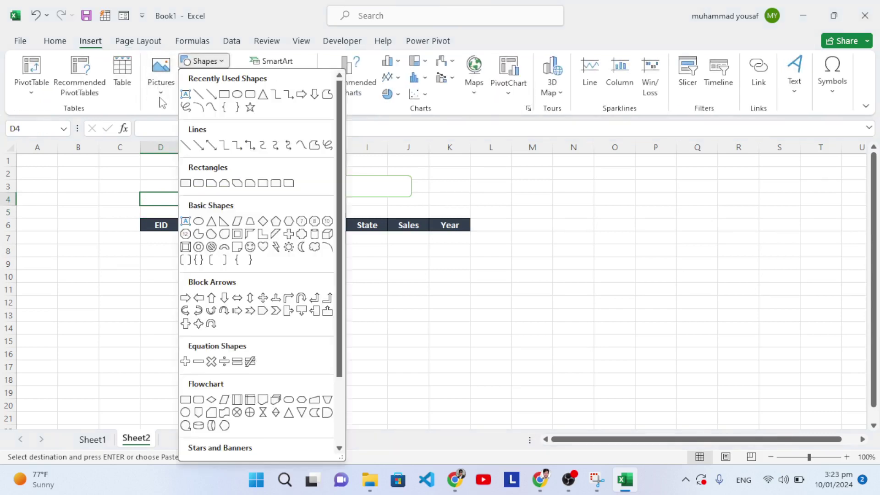
click(190, 95)
drag(205, 176, 243, 192)
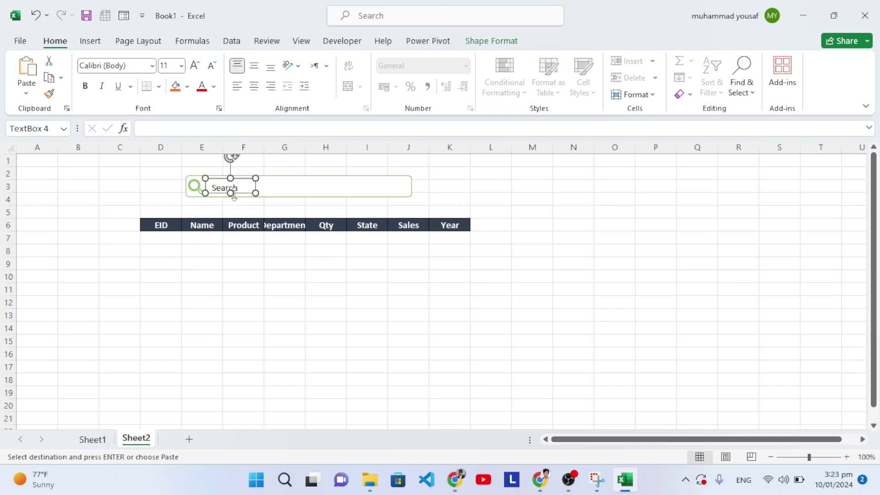
Make the "Search" text bold at size 14 and enlarge its text box to about 2.22 cm by 0.66 cm.
key(ctrl+a)
key(ctrl+b)
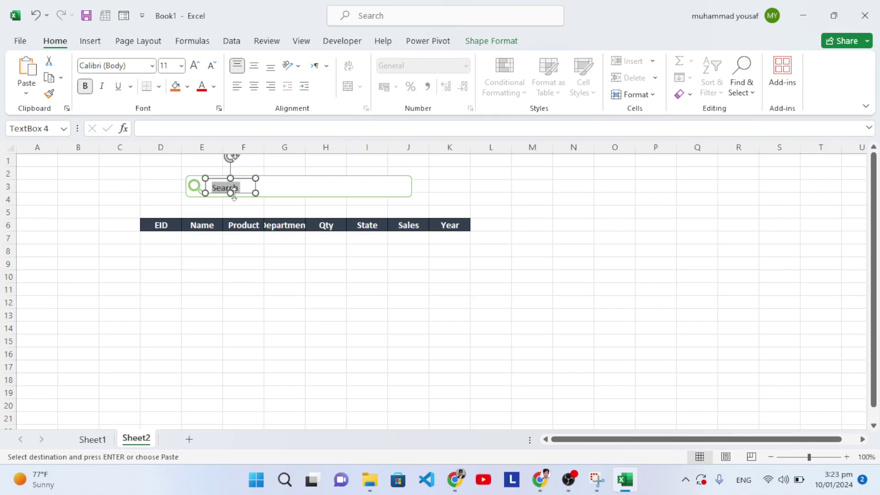
click(194, 66)
click(194, 66)
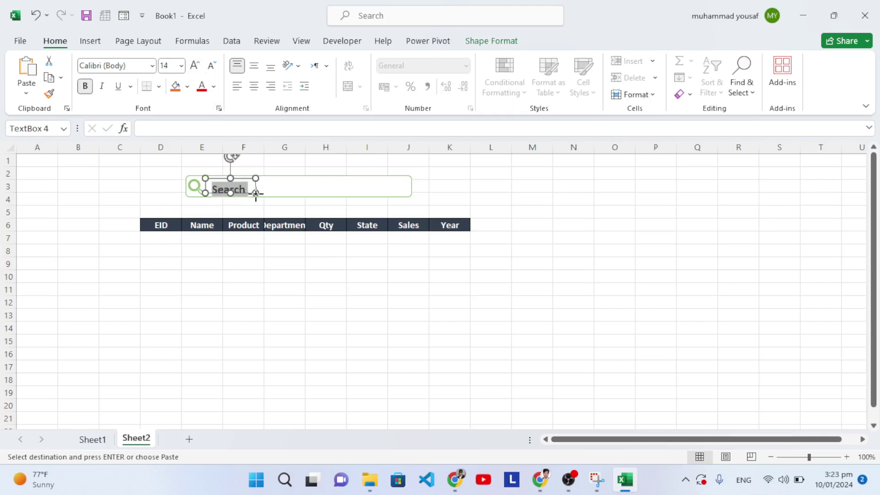
drag(256, 193, 260, 195)
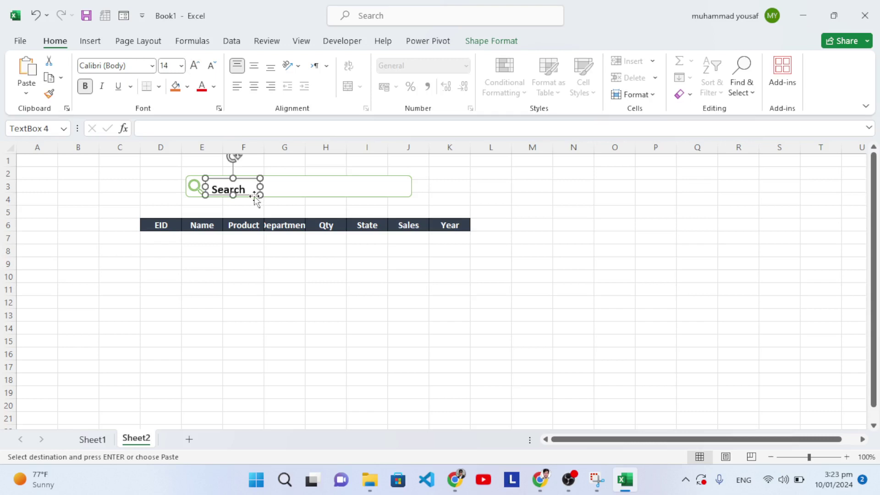
Set the font color of the "Search" label to a dark green theme color.
click(187, 88)
click(213, 87)
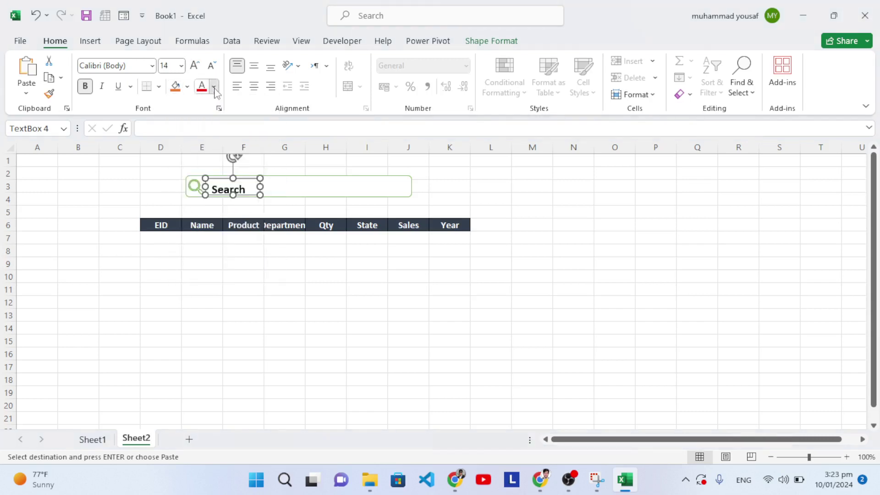
click(213, 86)
click(299, 183)
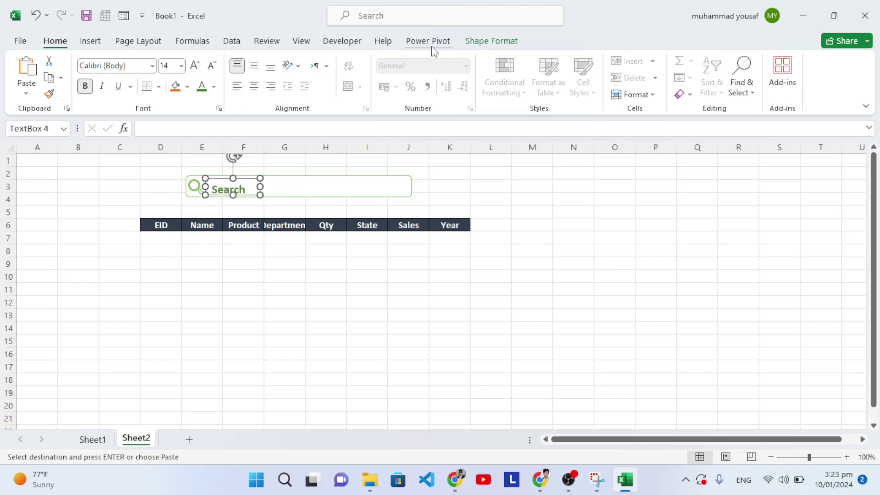
Remove the outline from the "Search" text box and deselect it.
click(477, 45)
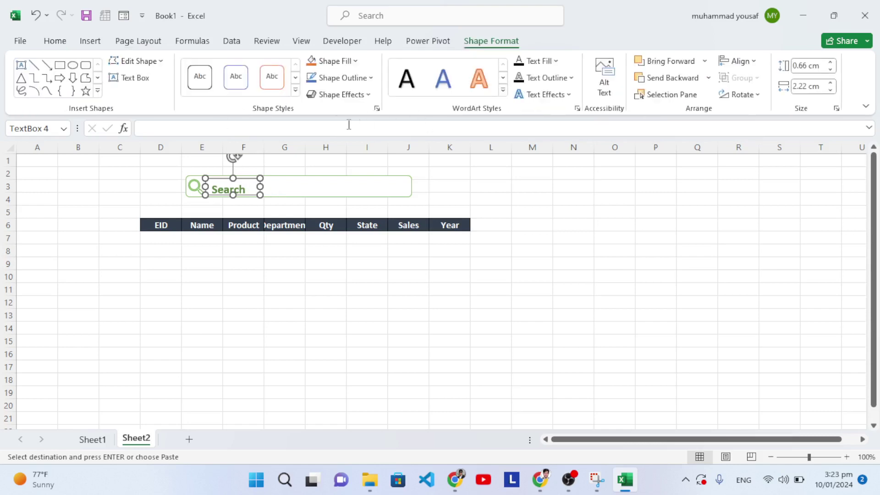
click(348, 77)
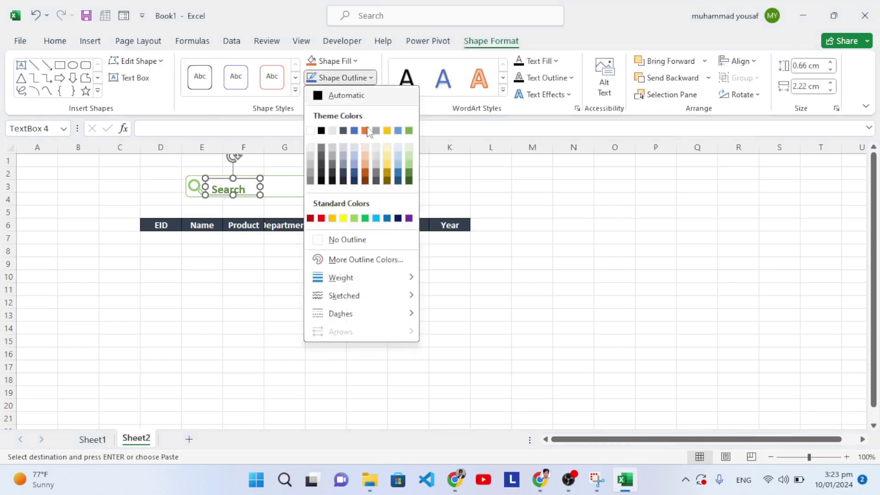
click(336, 239)
click(296, 200)
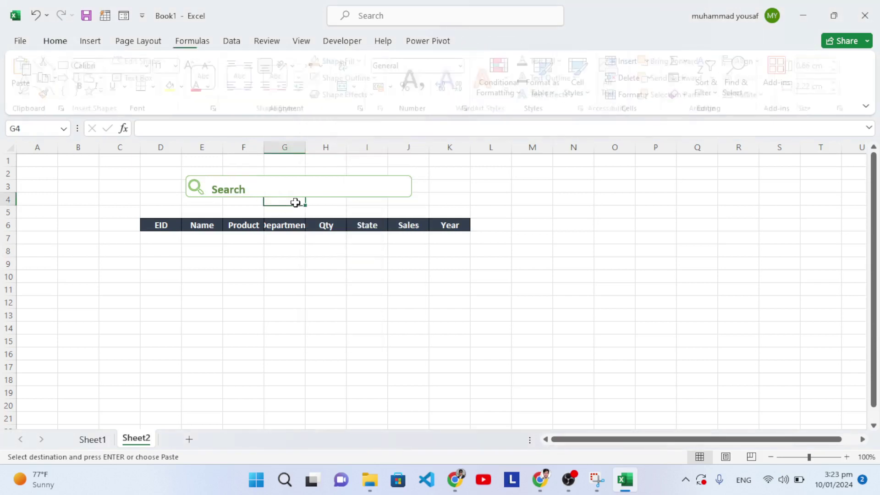
Nudge the "Search" label slightly left and up so it sits closer to the magnifying glass icon, and deselect it.
click(244, 190)
drag(242, 195, 237, 193)
click(503, 211)
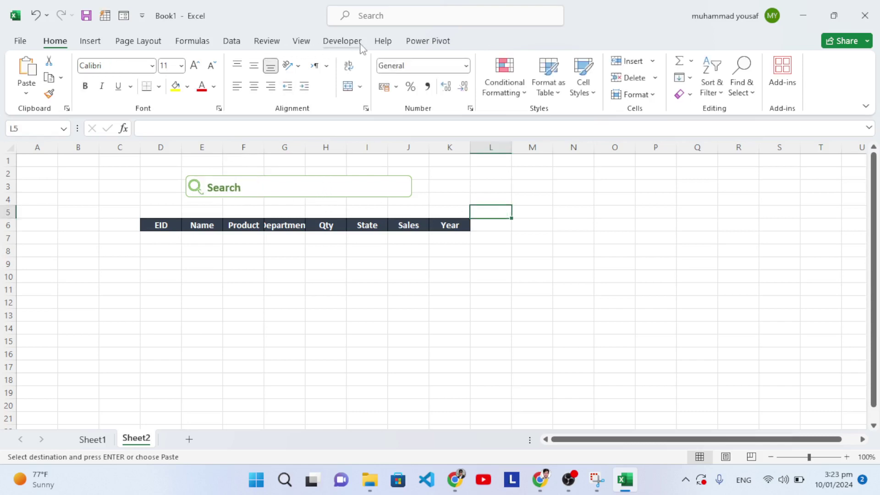
Insert an ActiveX text box about 189 by 19.5 points inside the rounded rectangle, just right of the "Search" label.
click(339, 44)
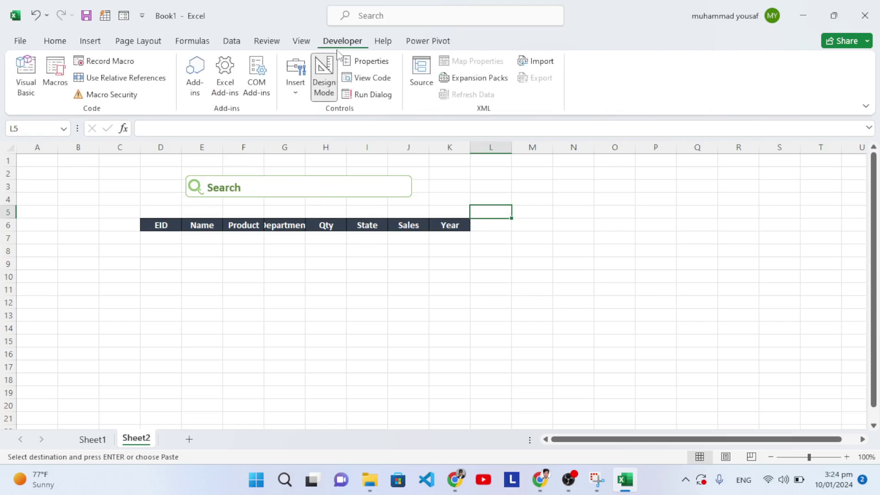
click(297, 95)
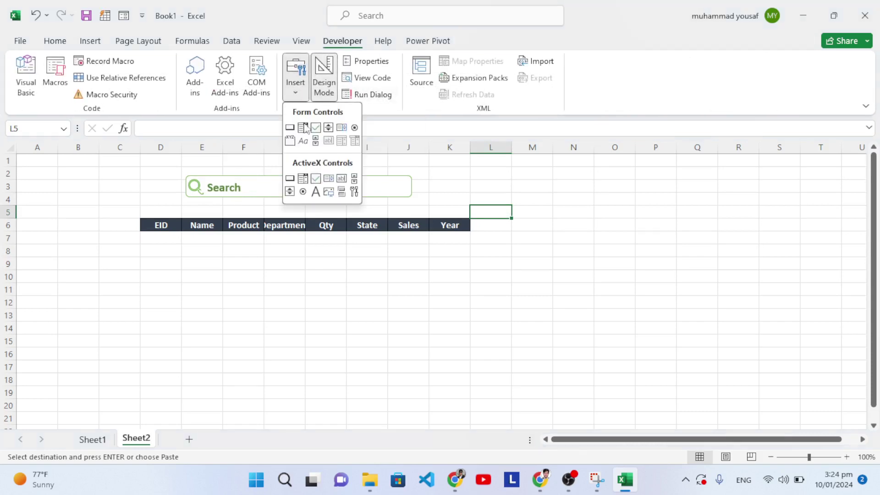
click(340, 179)
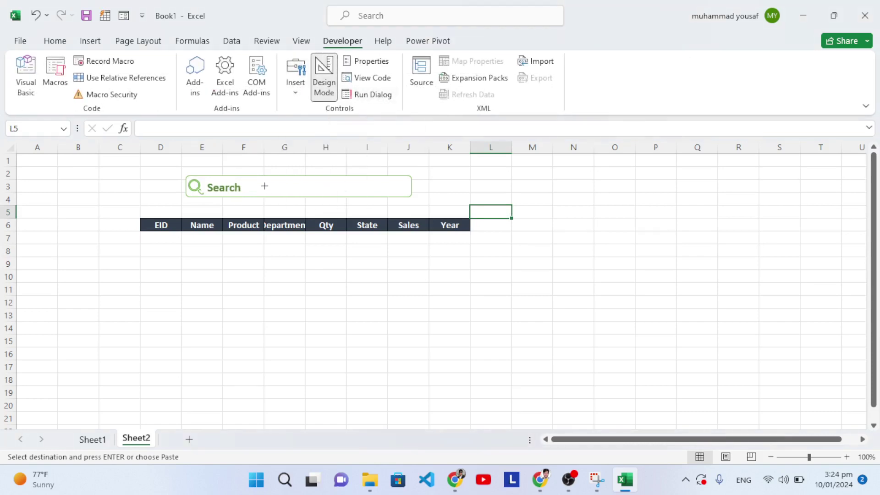
mouse_move(247, 180)
mouse_down()
mouse_move(258, 188)
mouse_move(411, 197)
mouse_up()
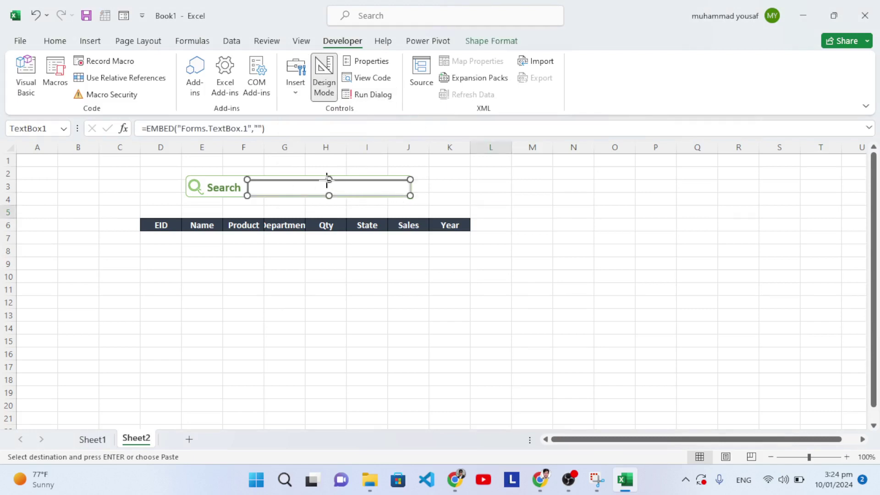
drag(328, 179, 326, 178)
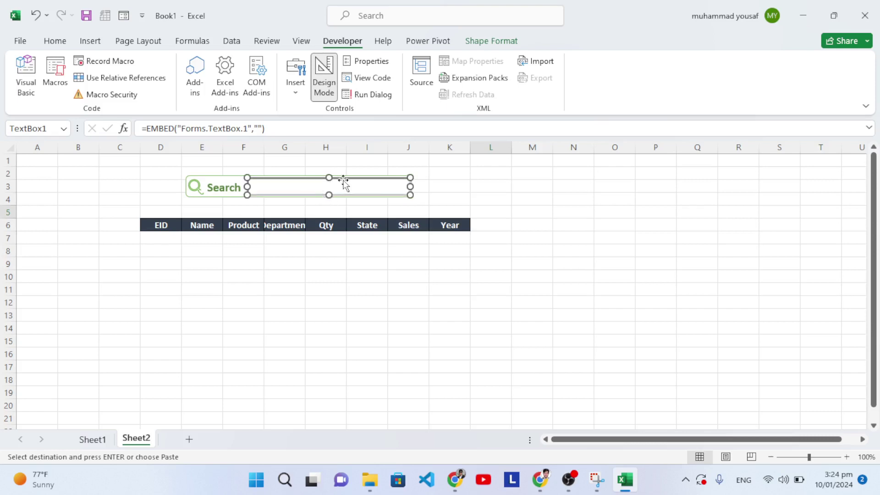
Set the LinkedCell property of the ActiveX search text box to E3.
right_click(347, 189)
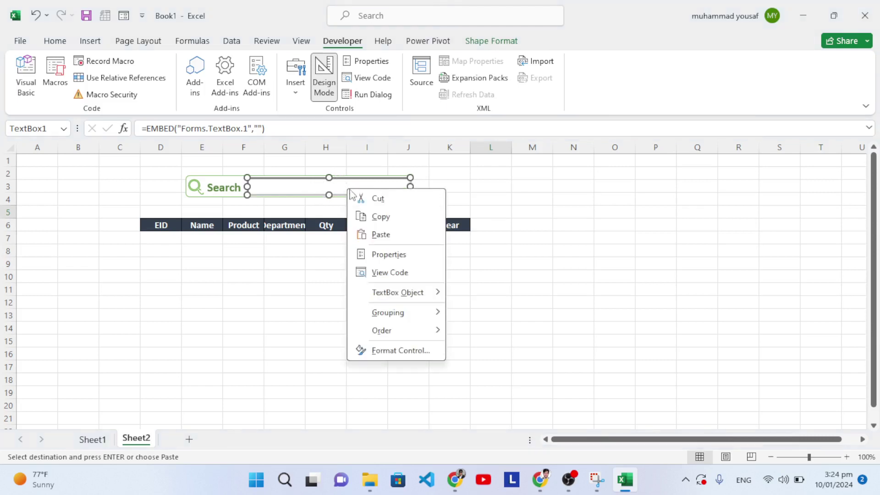
click(391, 254)
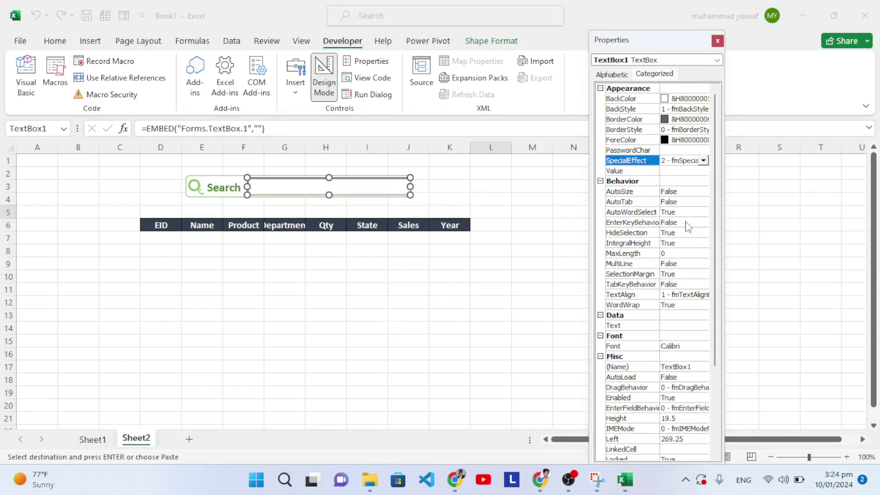
scroll(673, 231, down, 1)
scroll(674, 231, down, 3)
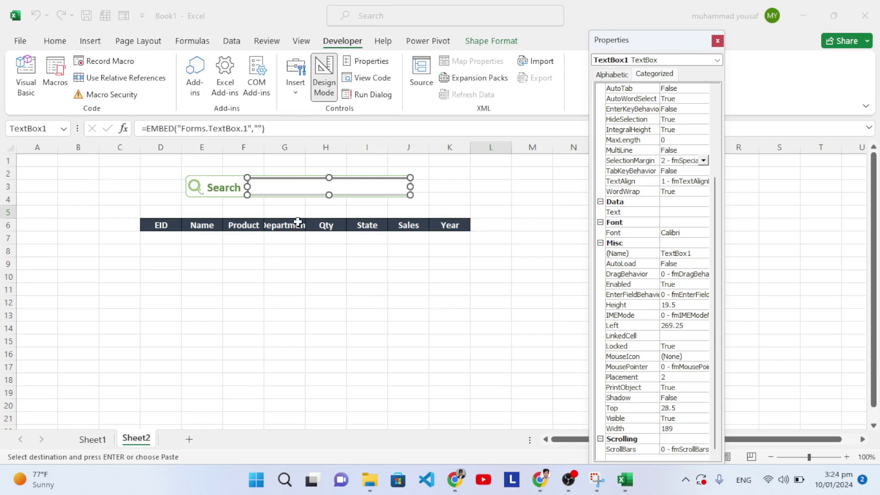
click(666, 336)
click(667, 335)
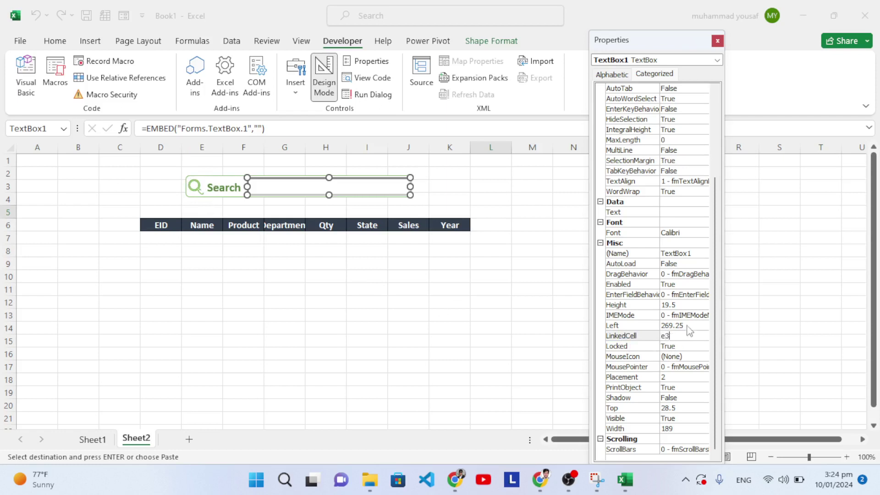
Set the search text box's BorderStyle property to option 1 and SpecialEffect to option 0, close its properties and deselect it.
scroll(674, 220, up, 4)
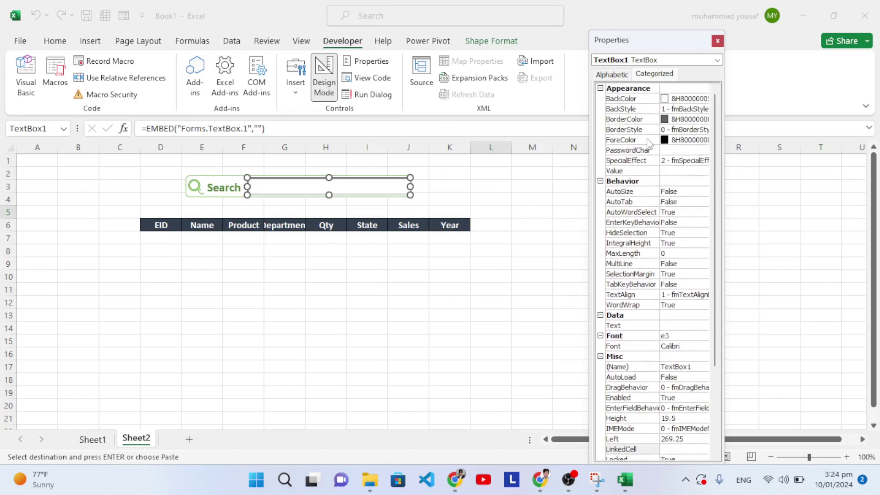
click(693, 131)
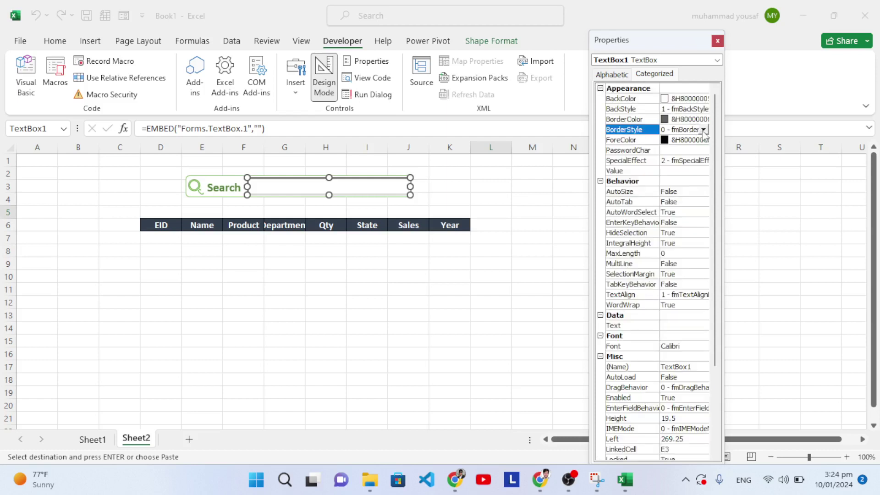
click(703, 130)
click(677, 147)
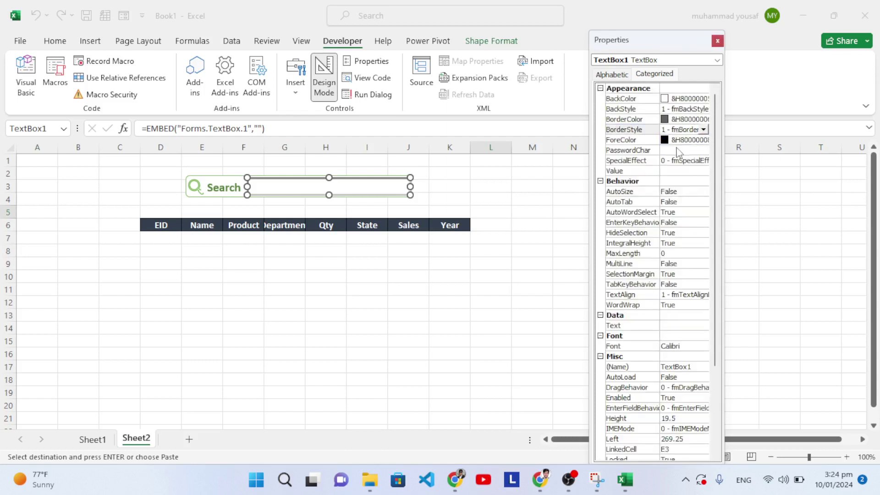
click(687, 165)
click(704, 160)
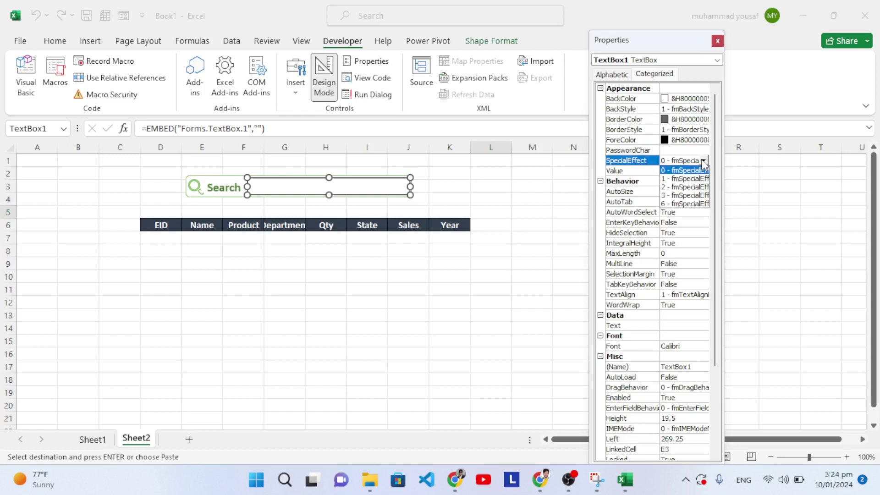
click(680, 171)
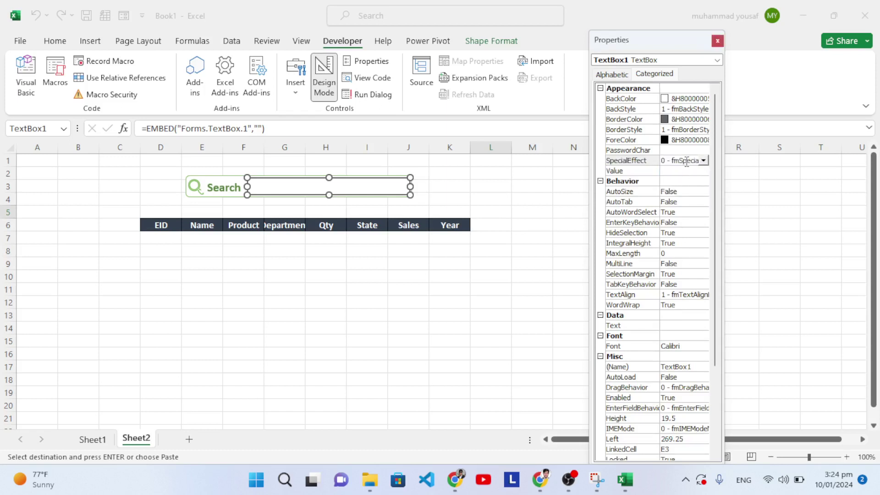
click(717, 41)
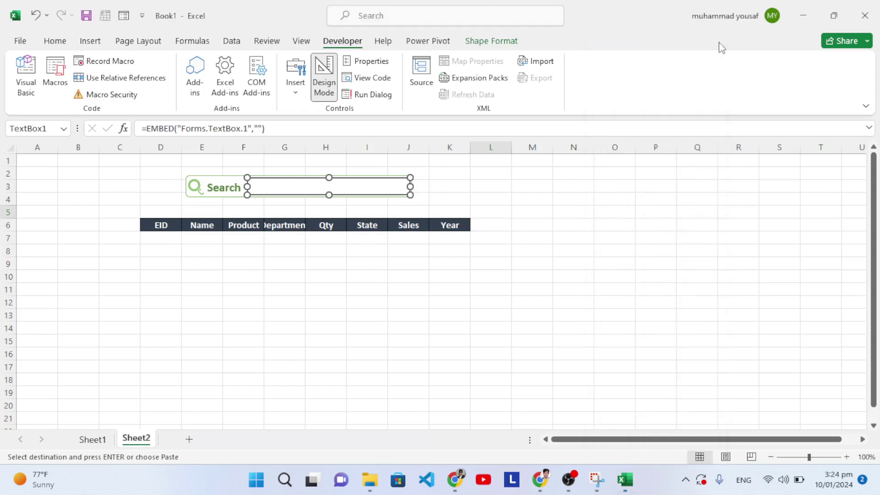
click(429, 198)
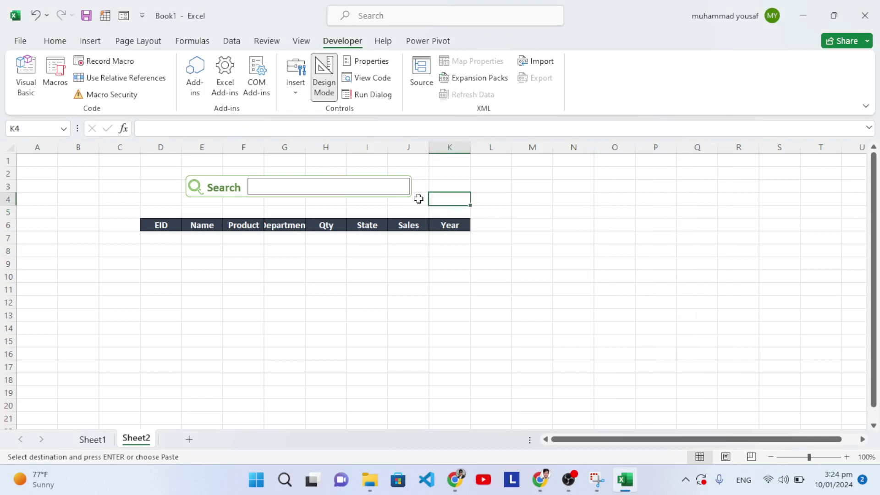
Set the search text box's BorderColor property to the Window Background system color and close its properties.
click(334, 192)
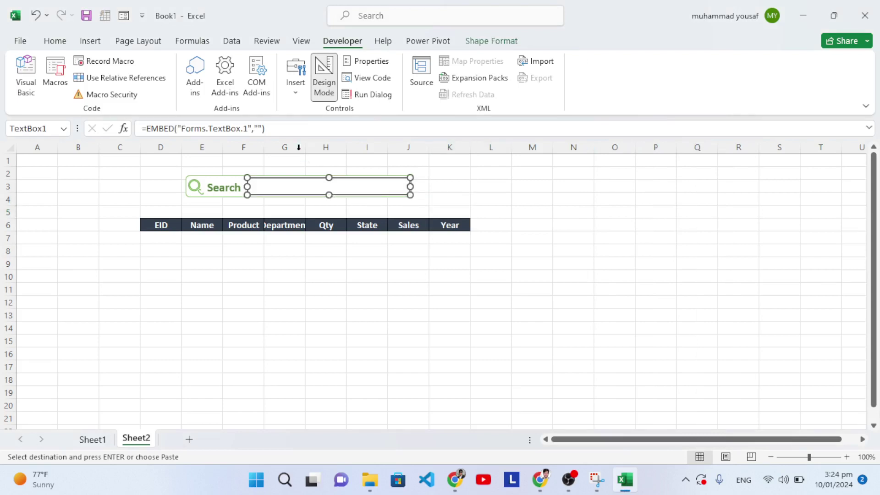
right_click(317, 180)
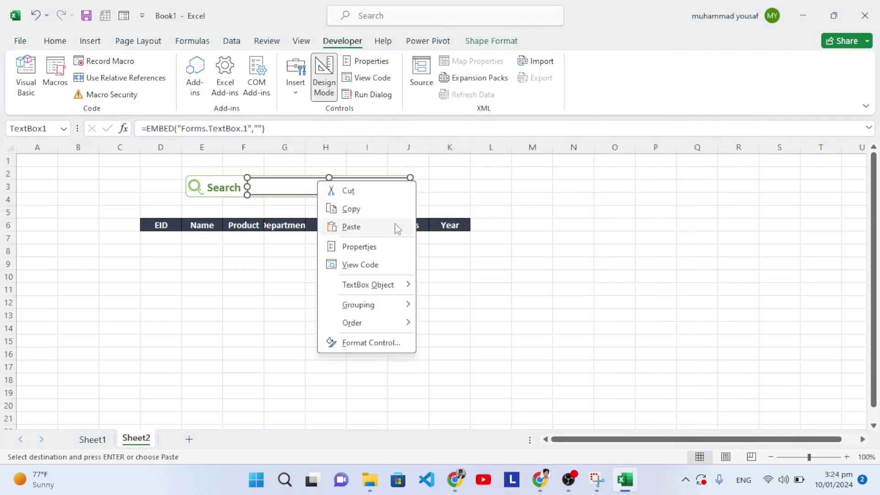
click(380, 248)
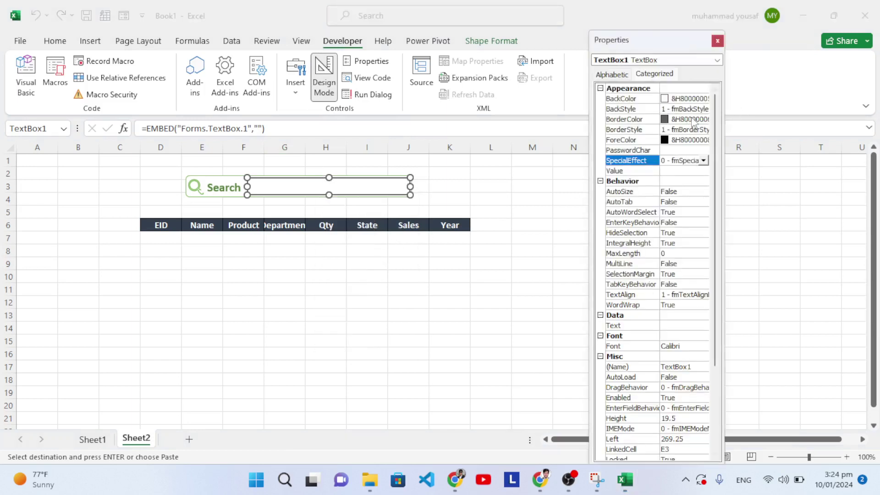
click(688, 119)
click(703, 119)
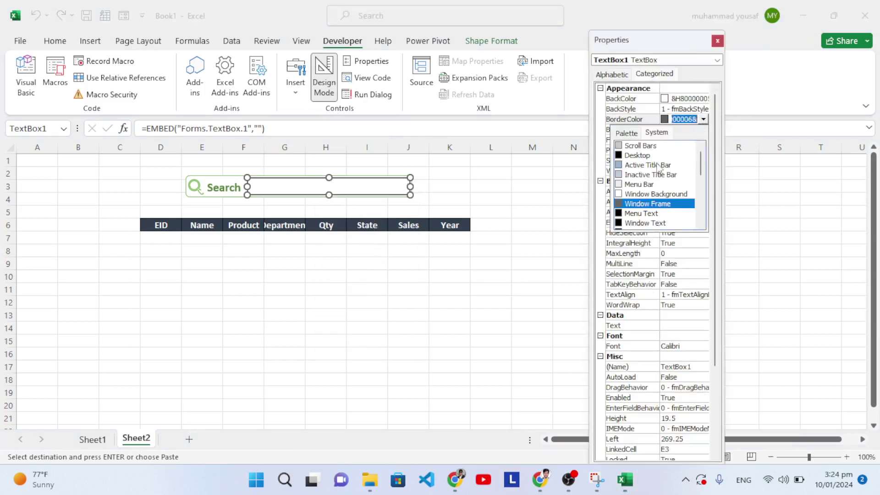
click(640, 194)
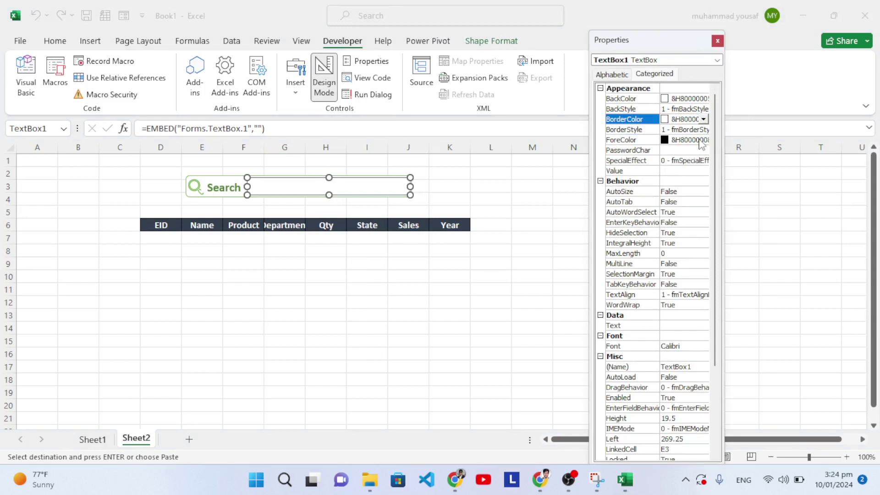
click(691, 143)
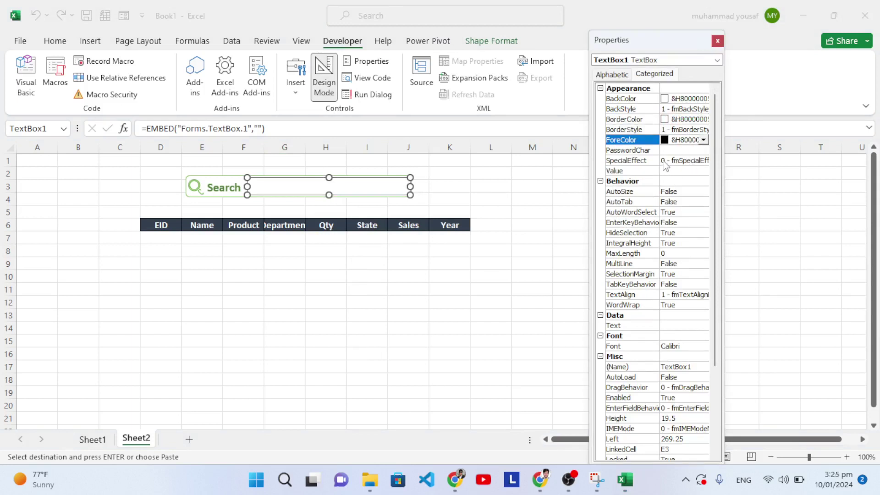
click(686, 161)
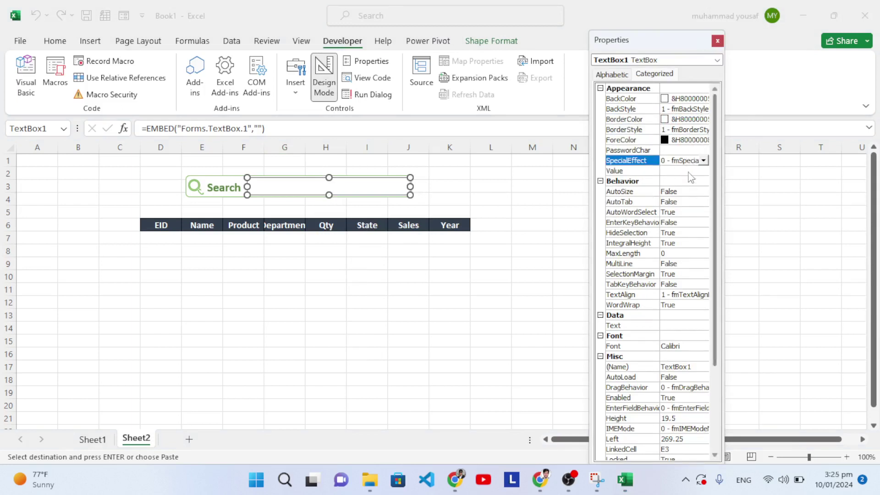
click(716, 41)
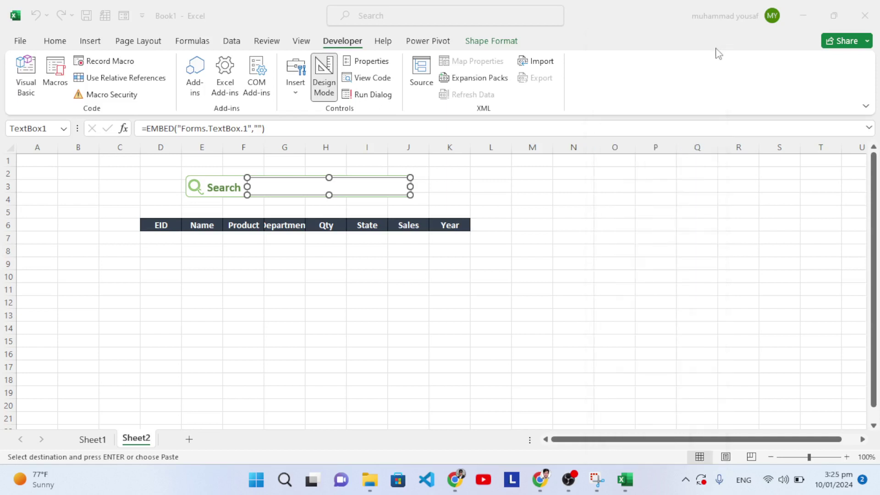
click(481, 192)
Turn off Design Mode and put the cursor inside the search text box.
click(364, 195)
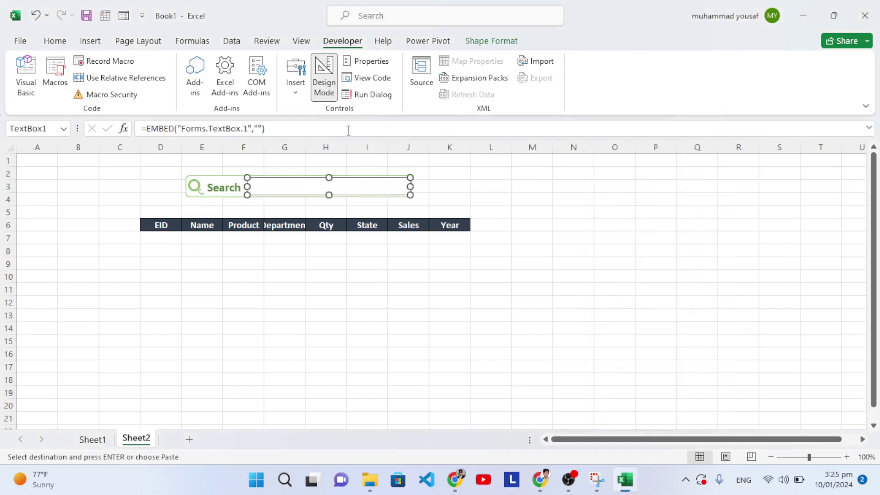
click(328, 93)
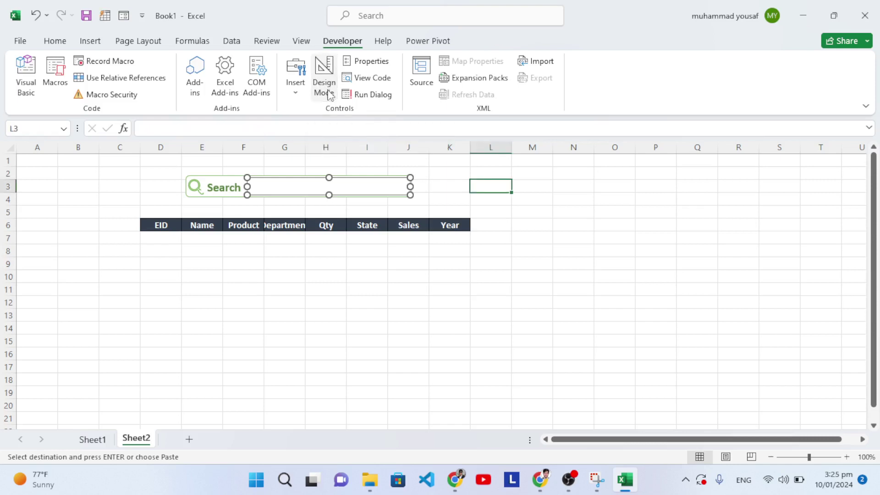
click(345, 182)
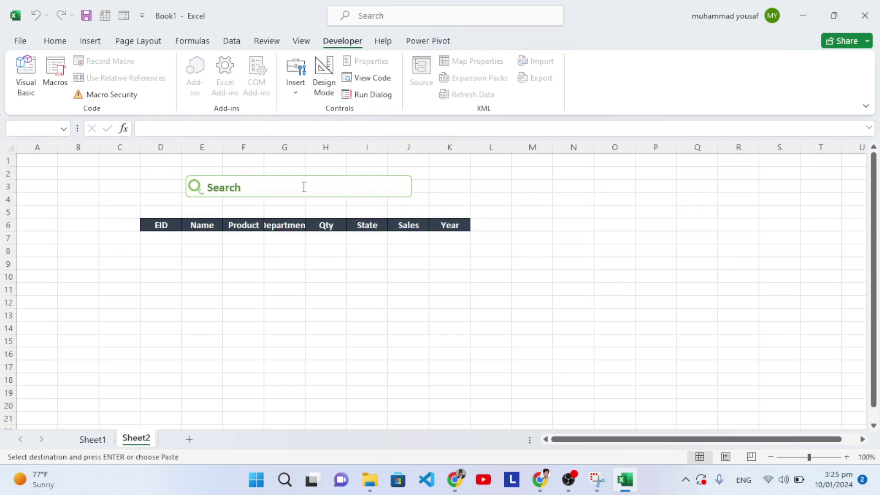
Begin the formula =FILTER() in cell D7 under the EID header and return to editing its arguments.
click(159, 241)
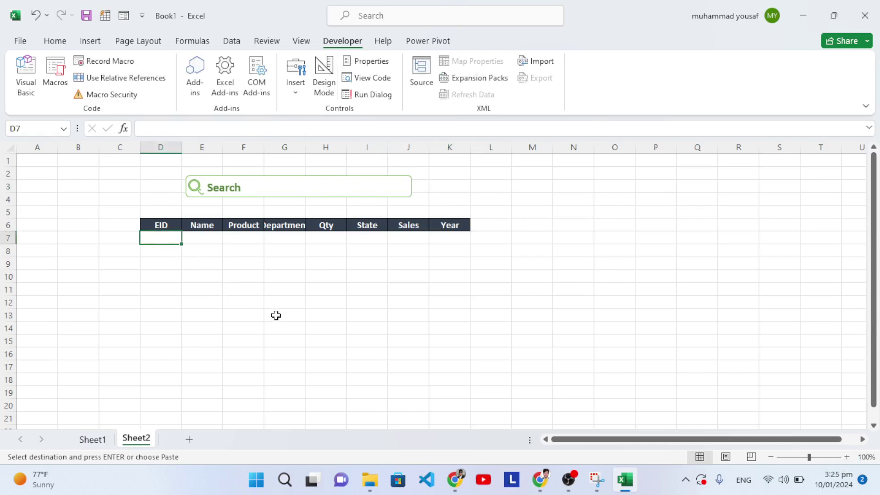
text(=fil)
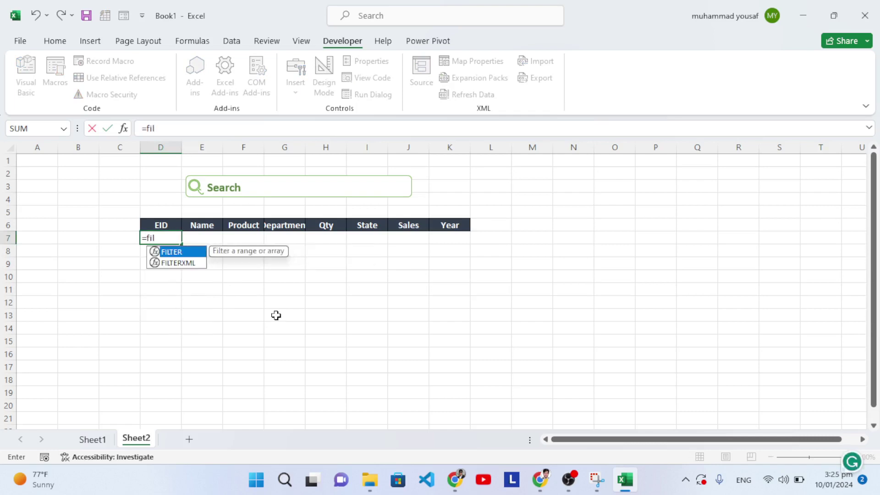
key(Tab)
text())
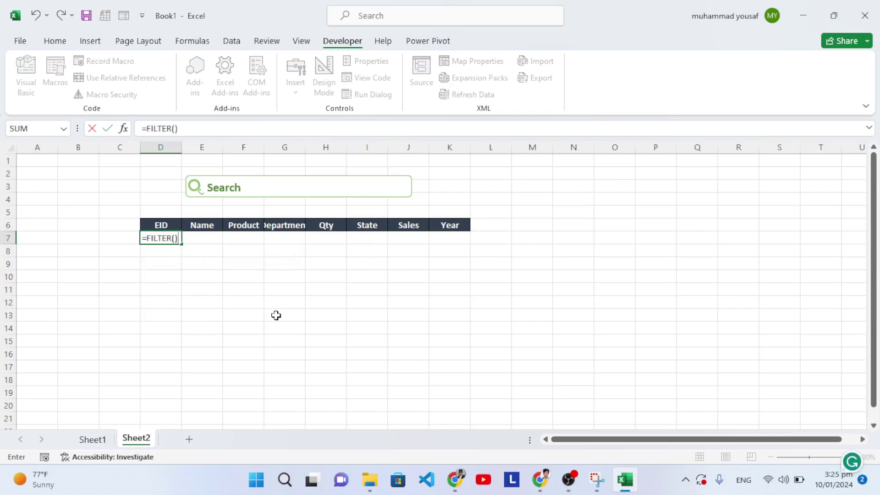
key(Return)
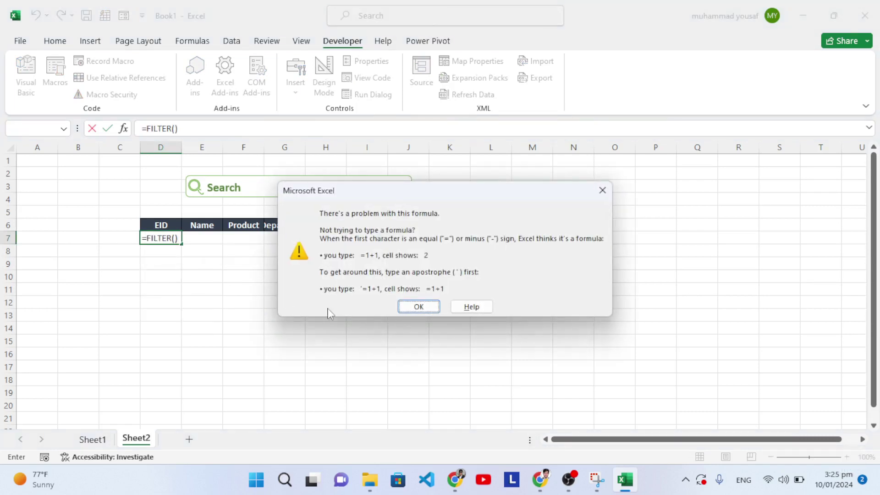
click(418, 306)
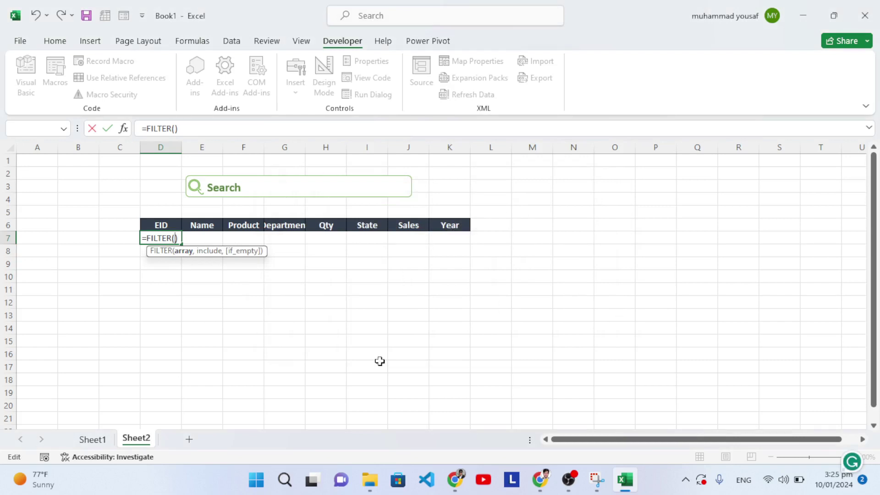
click(93, 439)
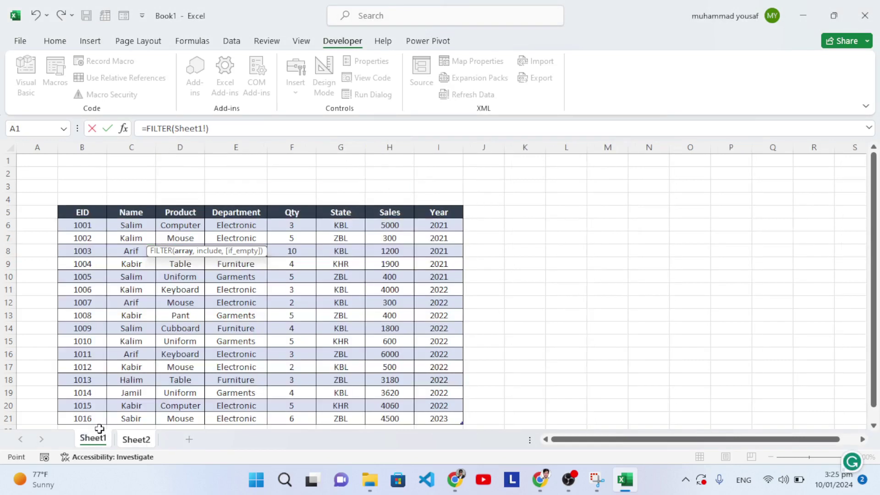
click(117, 266)
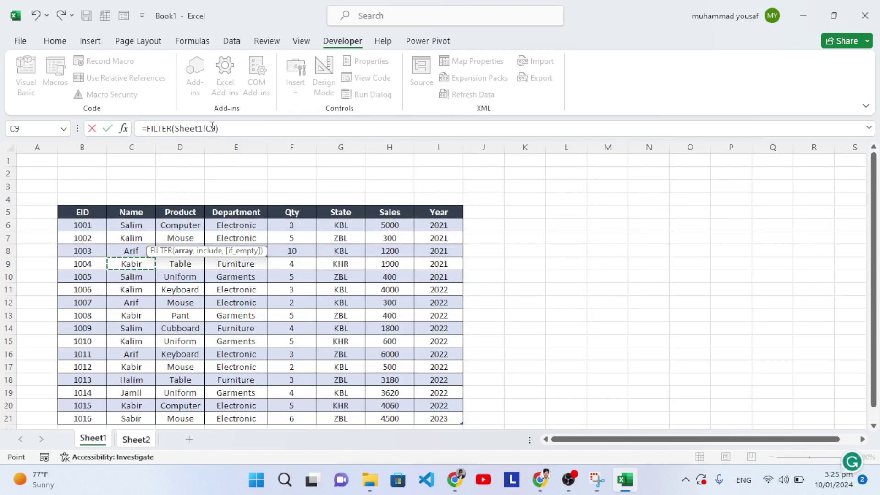
click(212, 128)
drag(220, 128, 147, 128)
key(BackSpace)
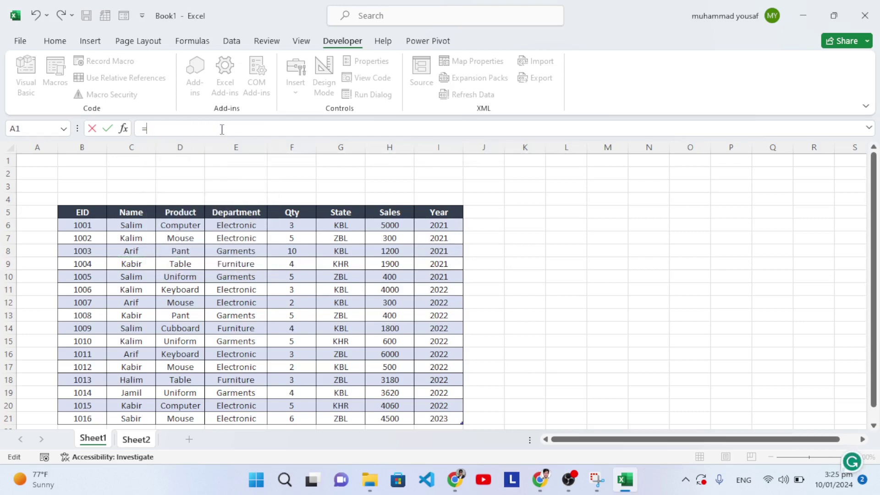
key(Escape)
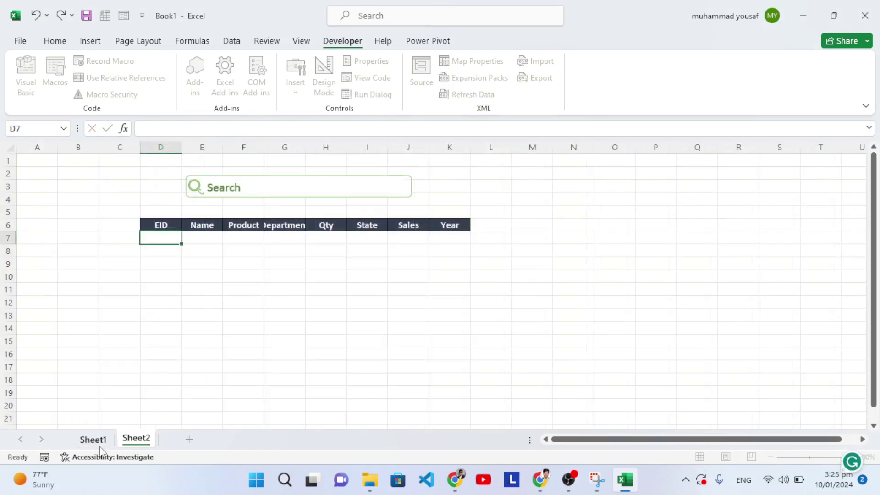
Check the table name of the Sheet1 sales data and select all entries in its Name column.
click(94, 439)
click(296, 274)
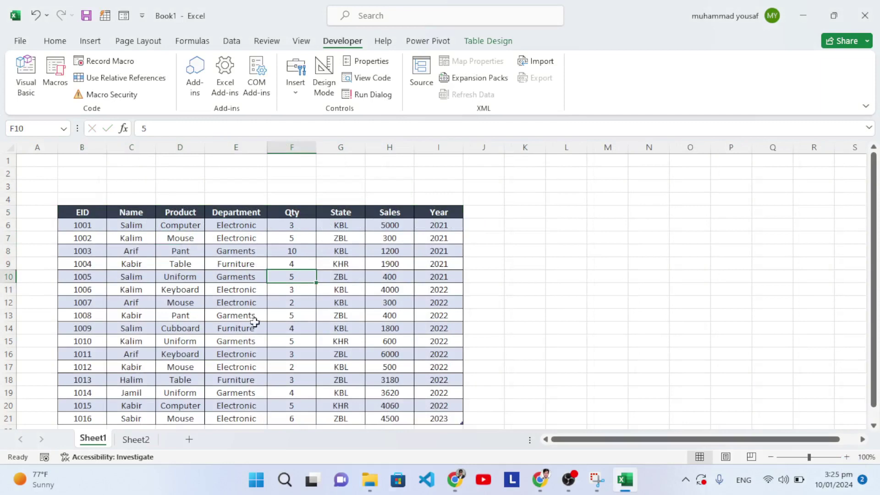
click(502, 43)
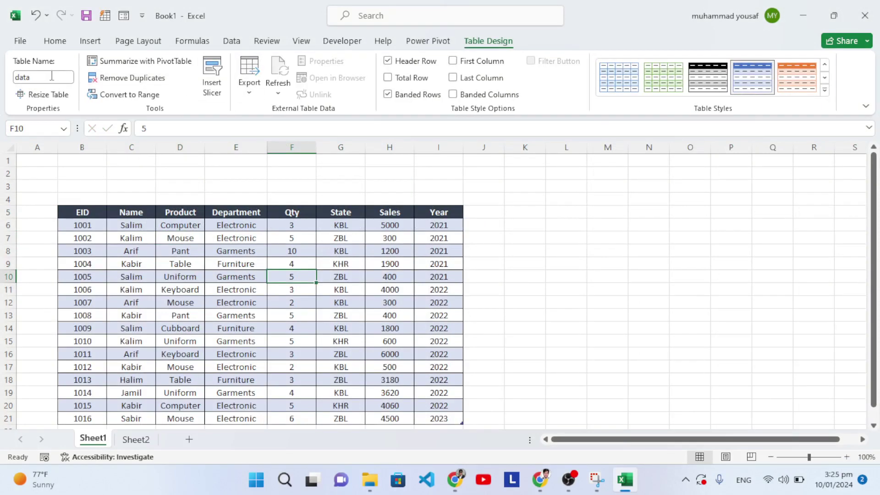
click(180, 314)
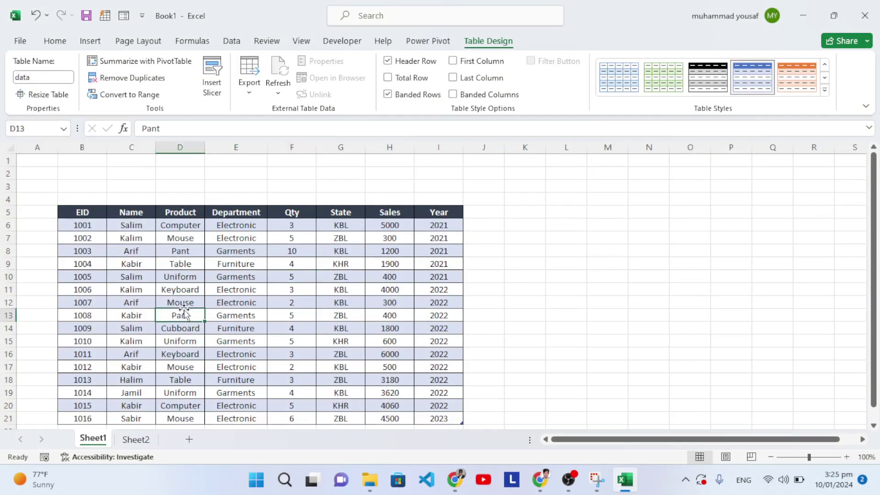
drag(131, 226, 133, 393)
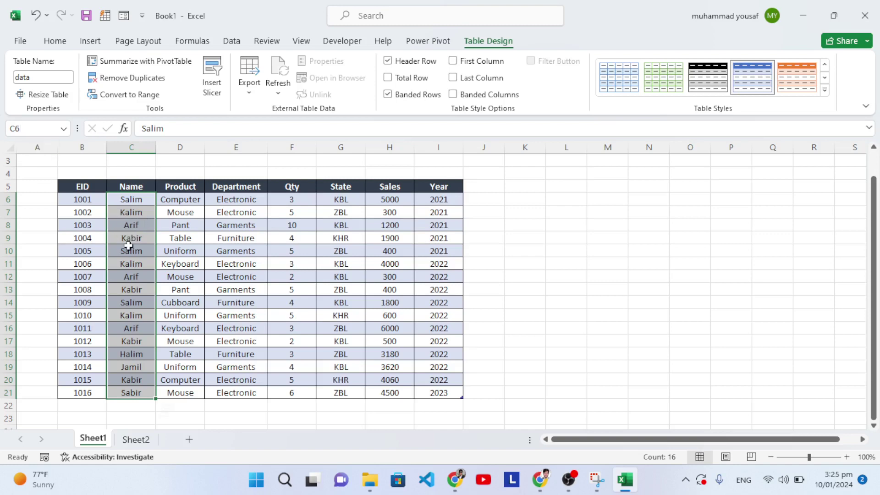
scroll(188, 281, up, 1)
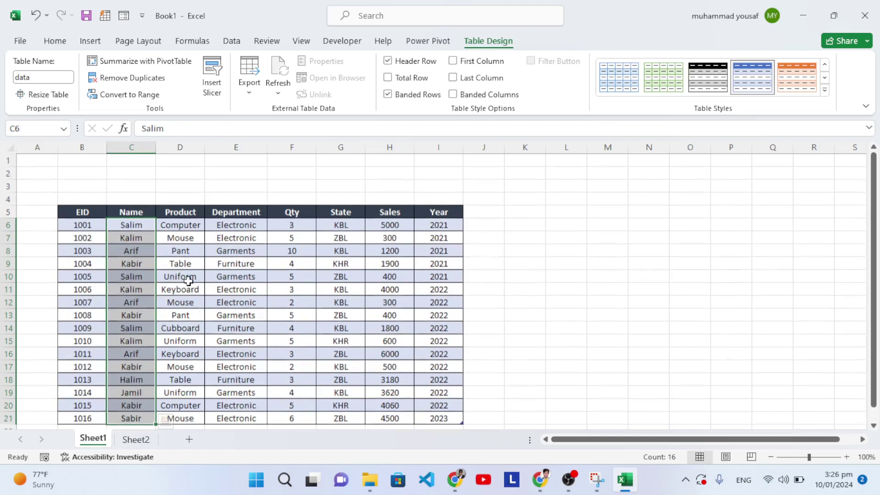
Begin the formula =FILTER(data, ISNUMBER(SEARCH( in cell D7 of Sheet2.
click(136, 439)
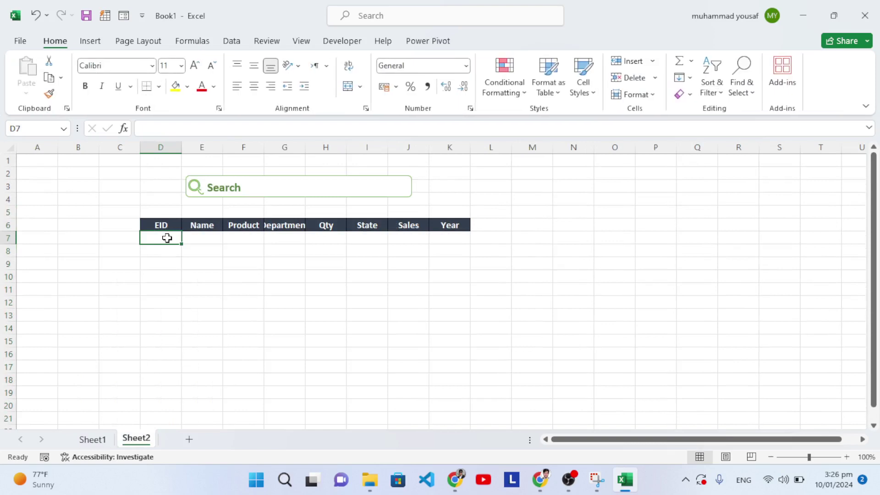
text(=filt)
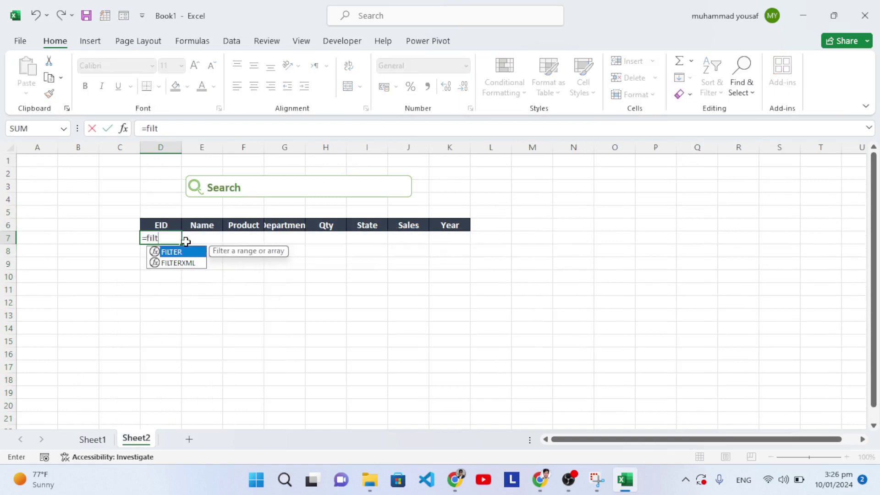
key(Tab)
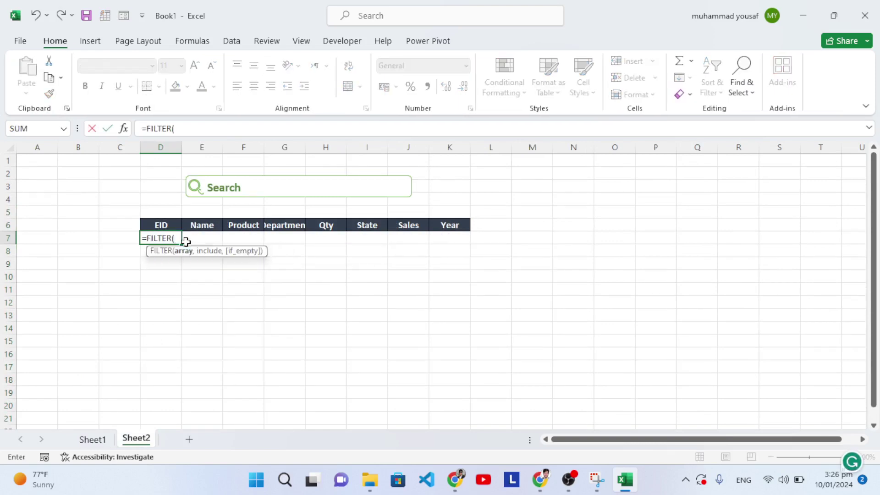
text(data, i)
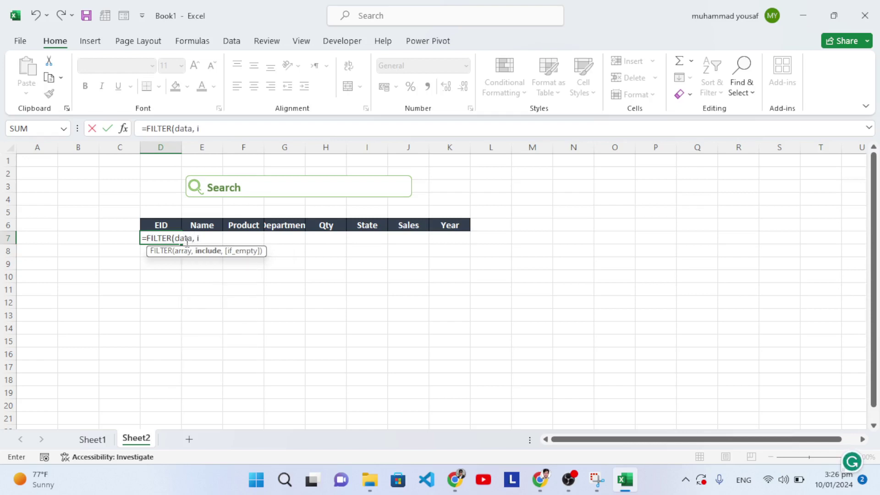
text(snu)
key(Tab)
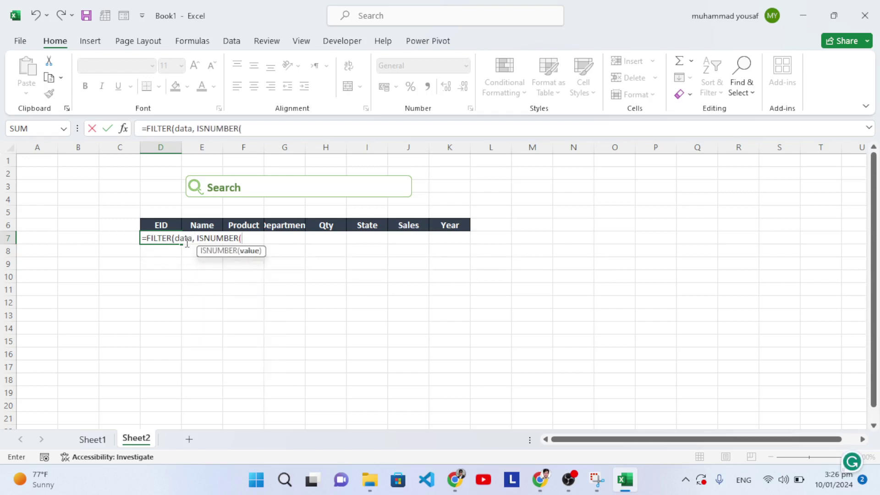
text(sear)
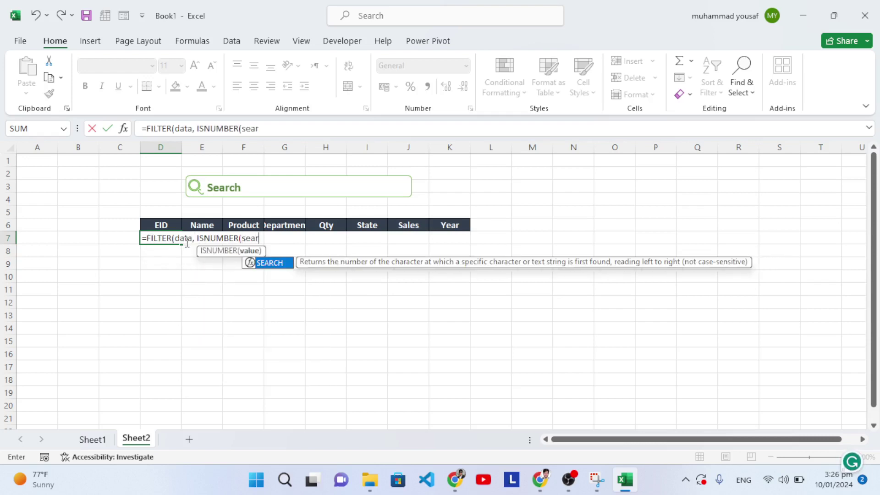
key(Tab)
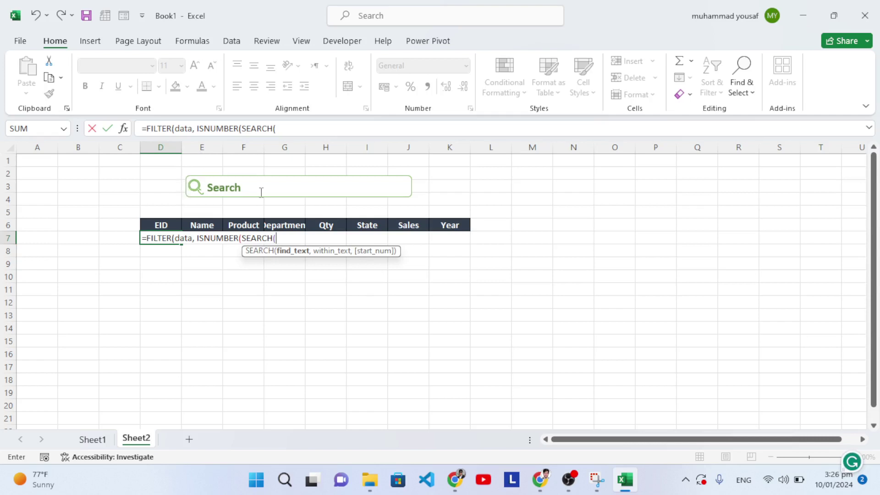
Give SEARCH the absolute reference $E$3 as find text and the named range name as within text, and close SEARCH and ISNUMBER.
text(e3)
key(F4)
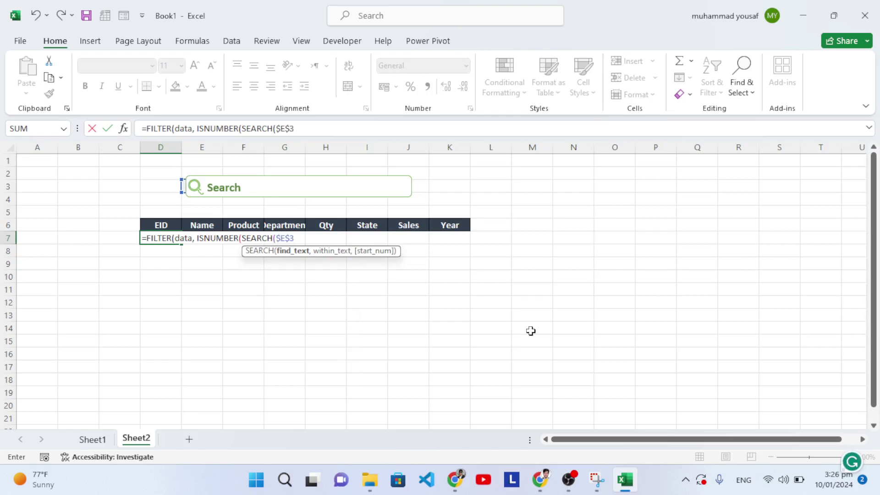
text(,)
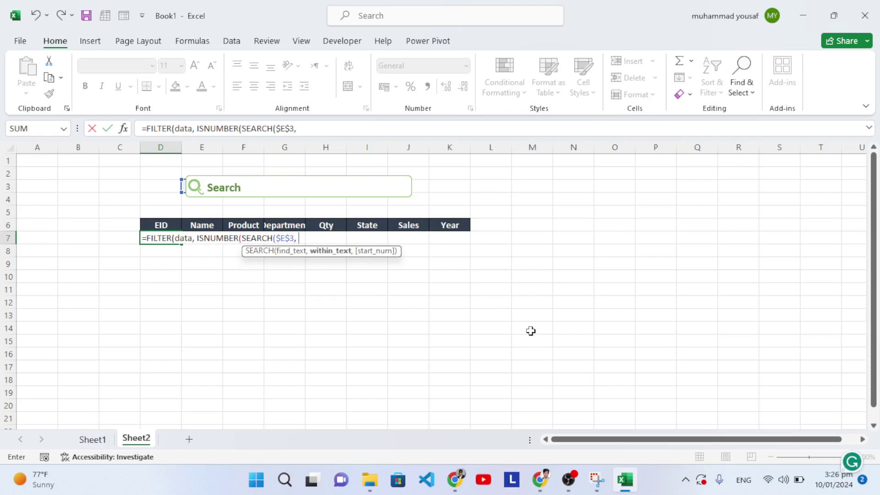
text( nam)
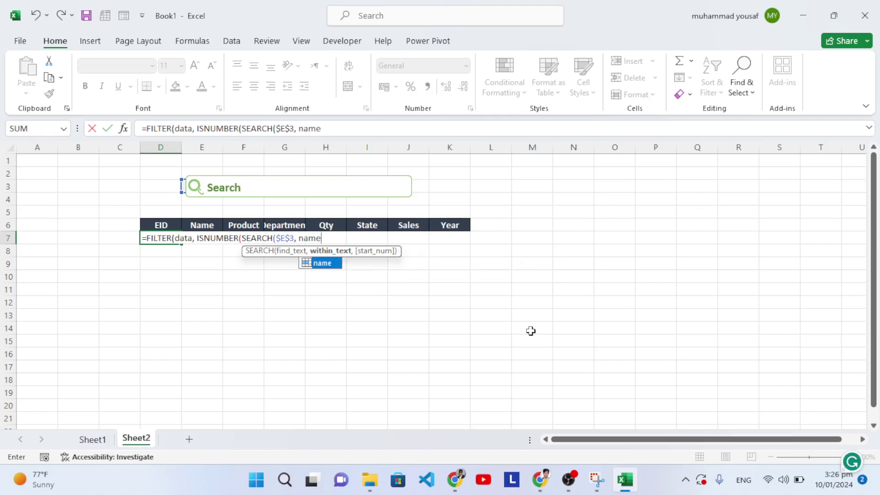
text(e)
key(Tab)
text())
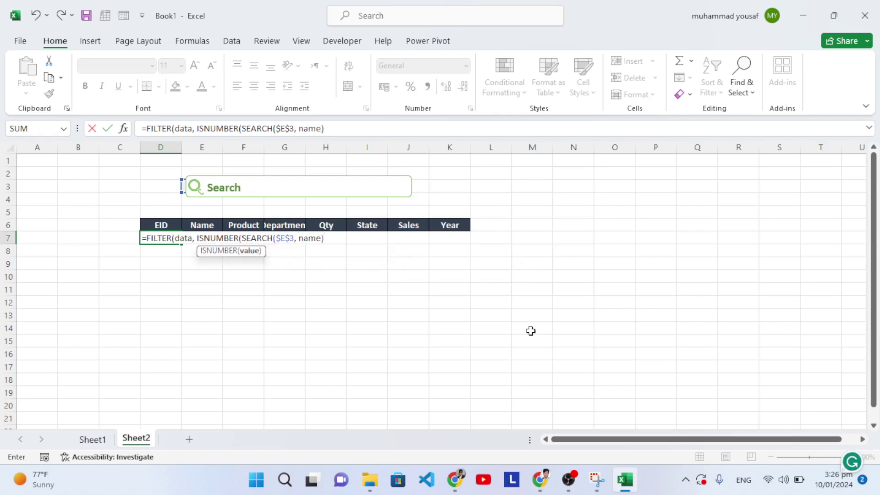
text())
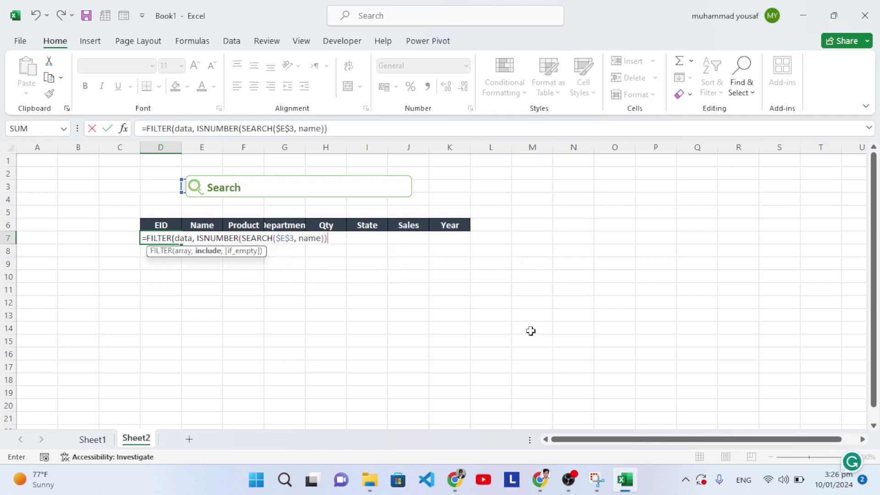
Finish the FILTER formula with "No Record" as the if_empty value, enter it and look through the spilled rows.
text(, "No Record)
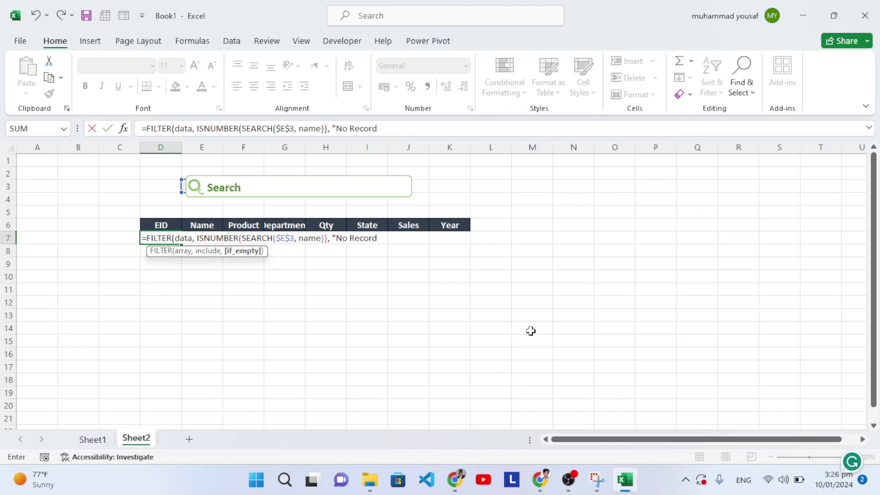
text("))
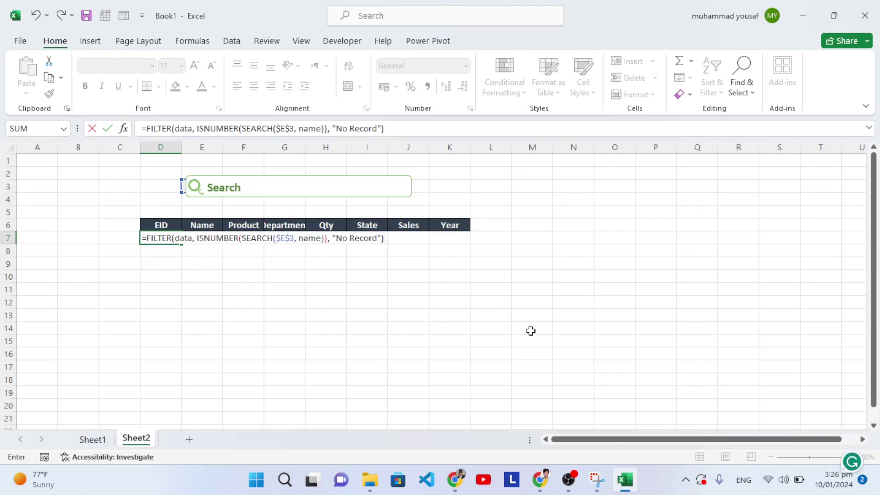
key(Return)
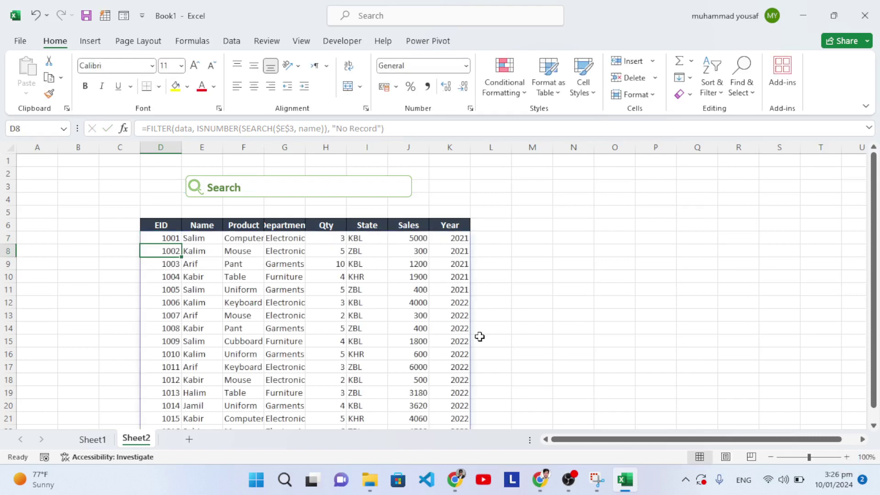
scroll(341, 308, down, 4)
scroll(340, 310, up, 4)
Test the search text box with two different first names beginning with K from the Name column, and clear it.
click(304, 188)
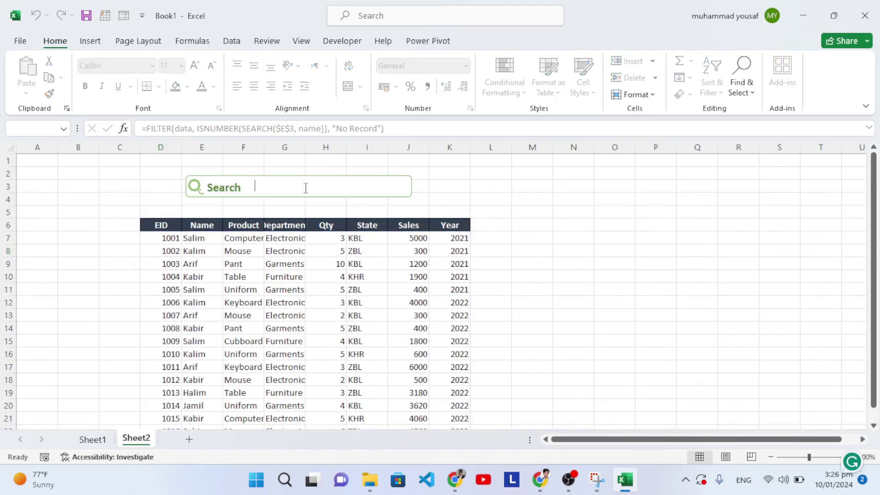
text(kabir)
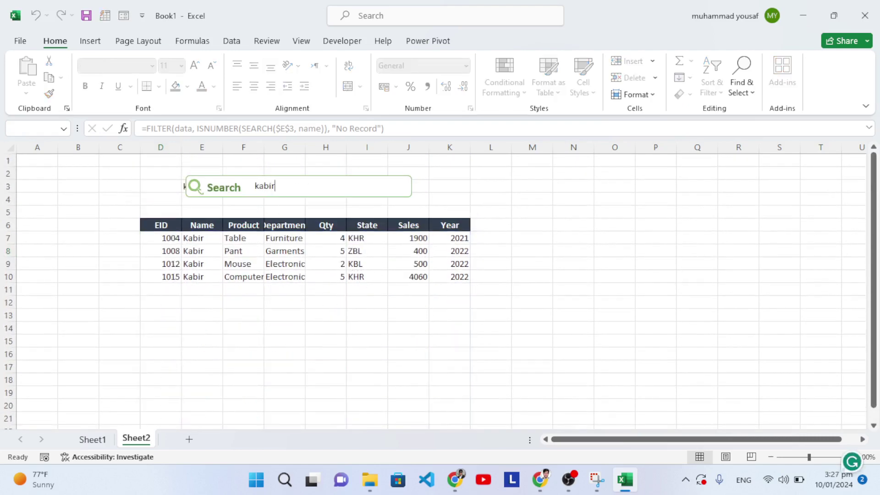
key(BackSpace)
key(BackSpace)
key(BackSpace)
key(BackSpace)
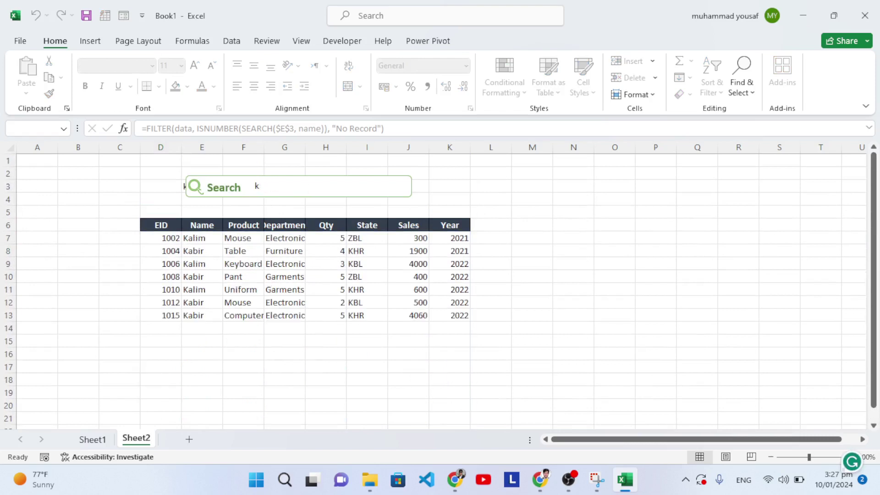
text(alim)
key(BackSpace)
key(BackSpace)
key(BackSpace)
key(BackSpace)
key(BackSpace)
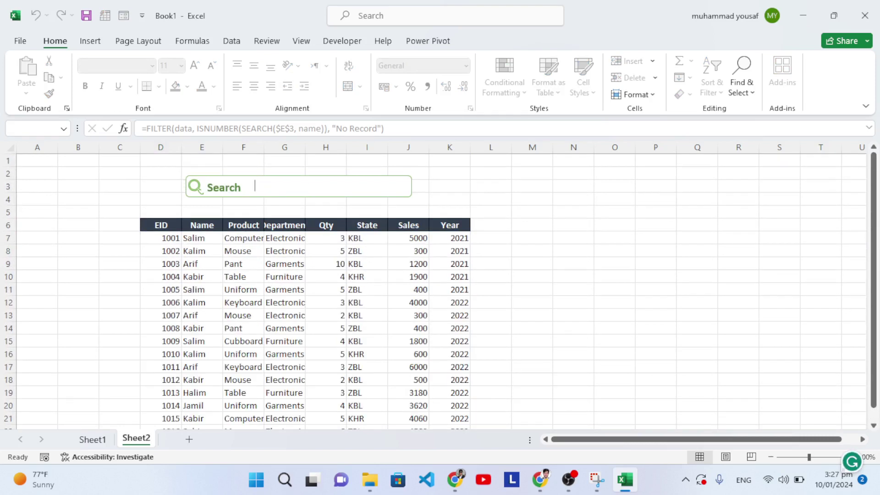
Test the search text box with a first name beginning with S, clear it and look through the full list.
text(salim)
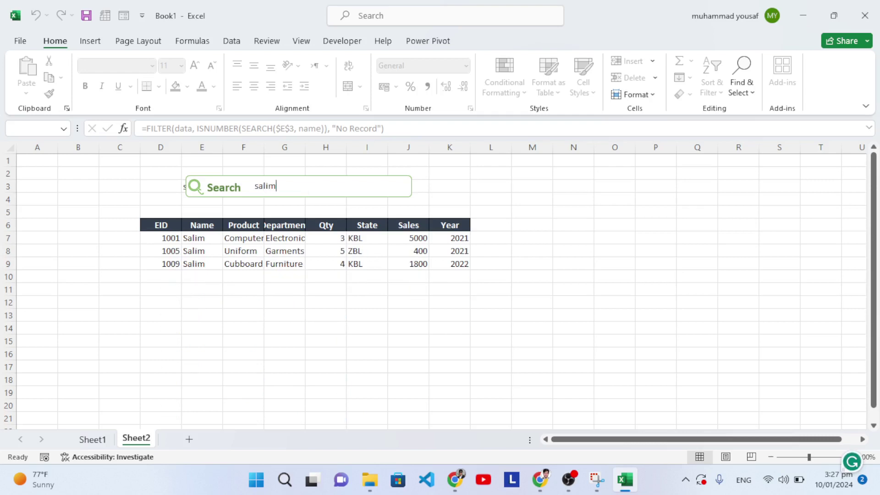
key(BackSpace)
key(BackSpace)
key(BackSpace)
key(BackSpace)
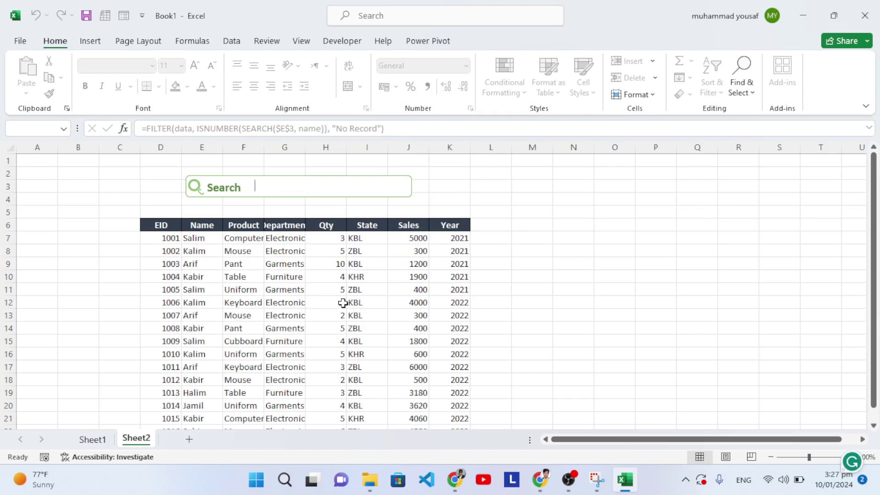
scroll(287, 302, down, 2)
scroll(286, 304, up, 2)
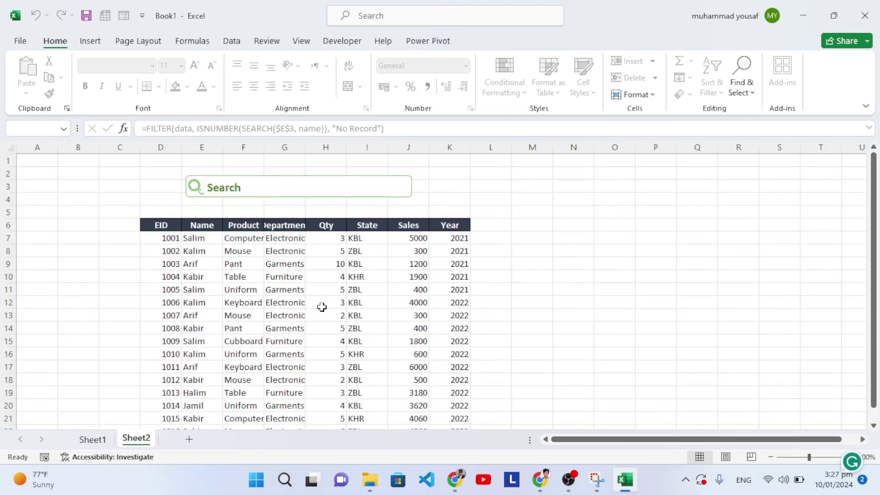